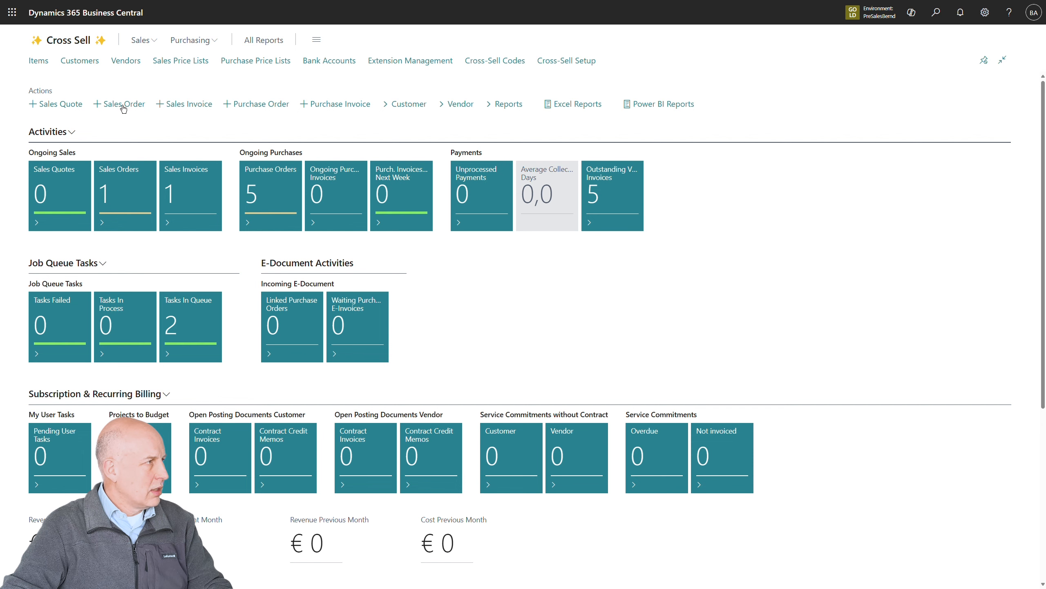
Create a new sales order for the customer Webinar
left_click(119, 105)
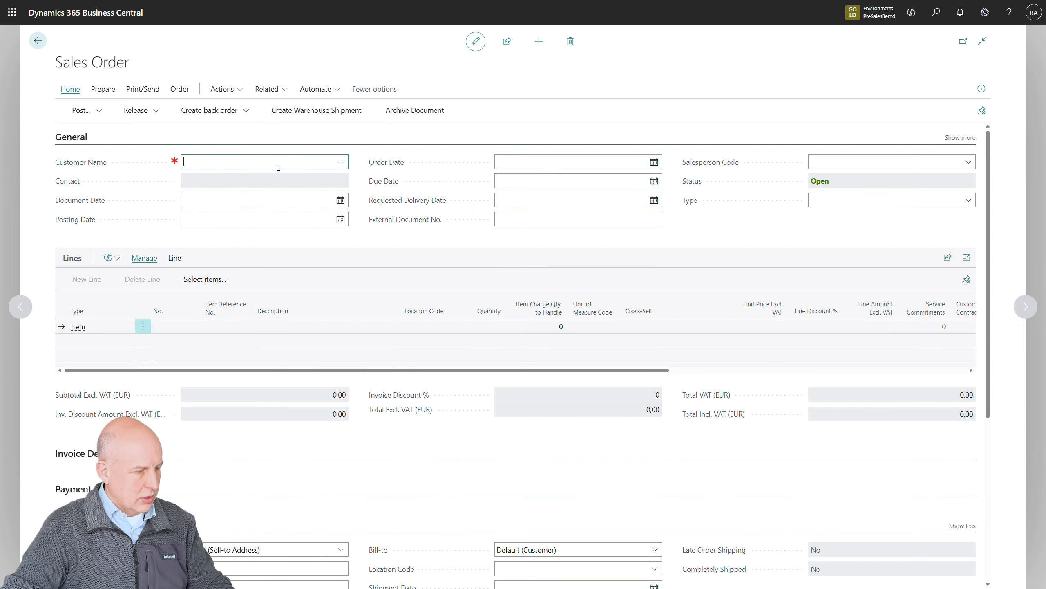
type("webinar")
key("Tab")
Add an item line for Snack Mix with quantity 1 to the sales order
left_click(189, 353)
type("snack")
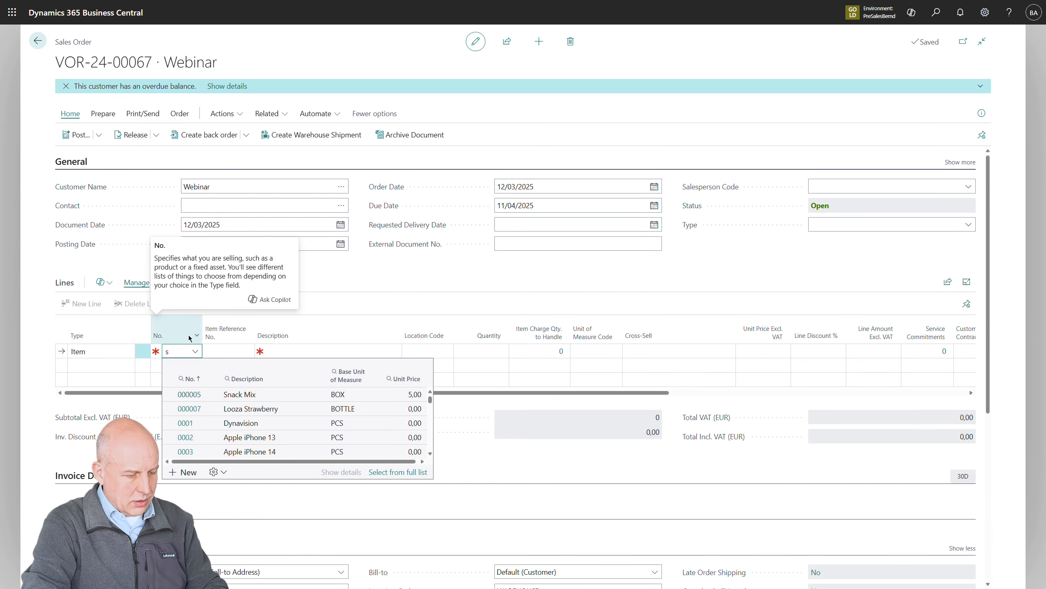
key("Tab")
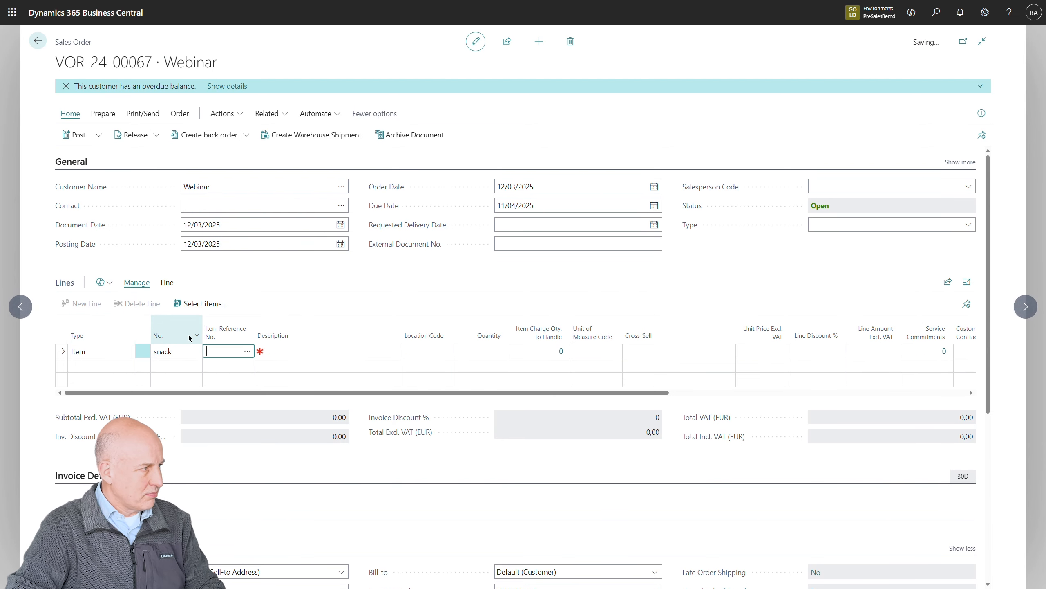
key("Tab")
type("1")
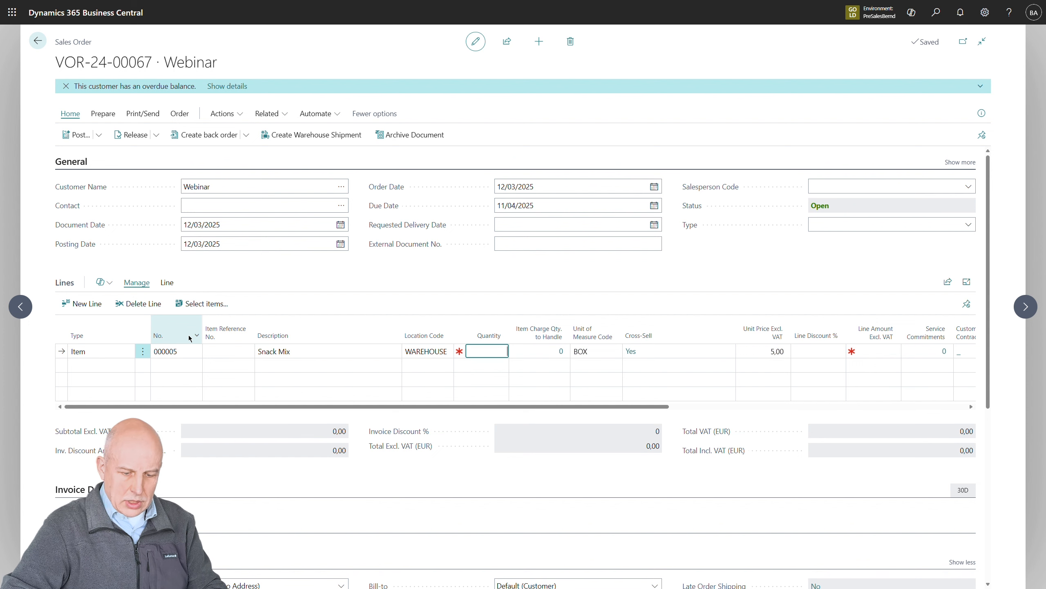
key("Tab")
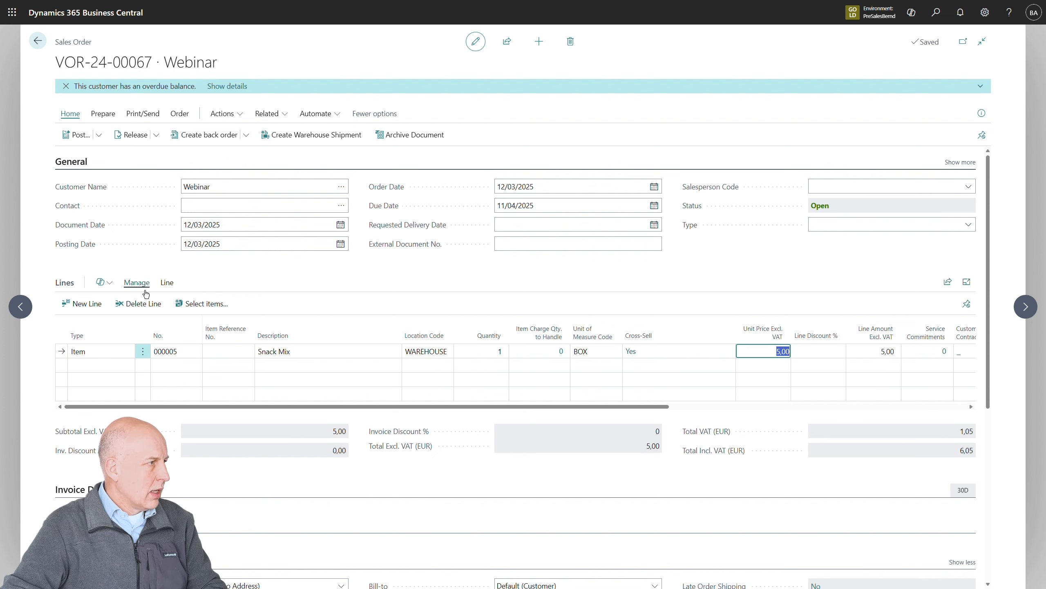
Add Looza Strawberry with quantity 2 and Looza Peach to the order from the cross-sell items of the Snack Mix line
left_click(170, 284)
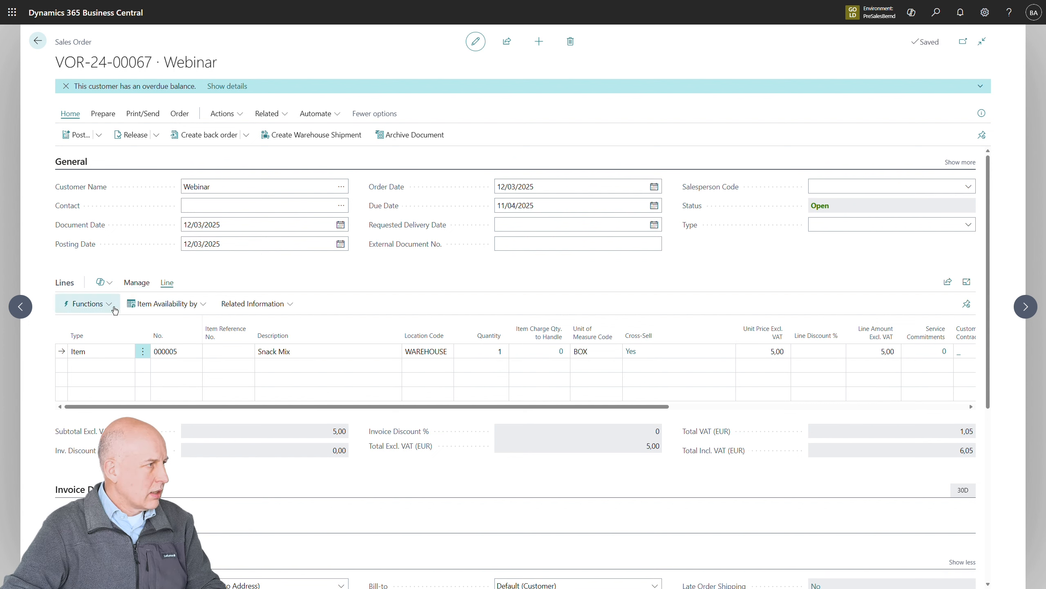
left_click(86, 303)
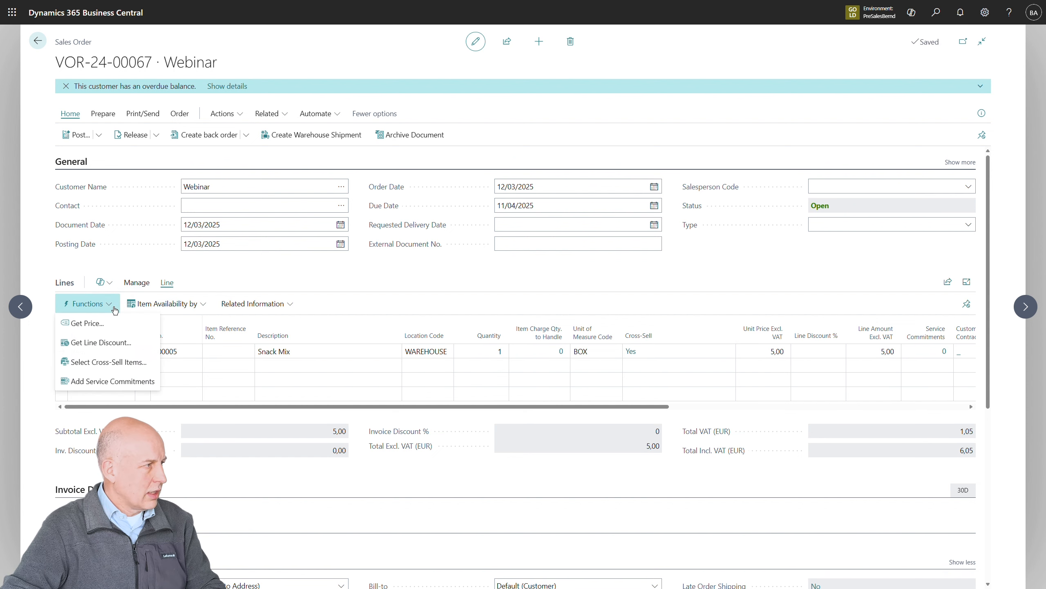
left_click(110, 368)
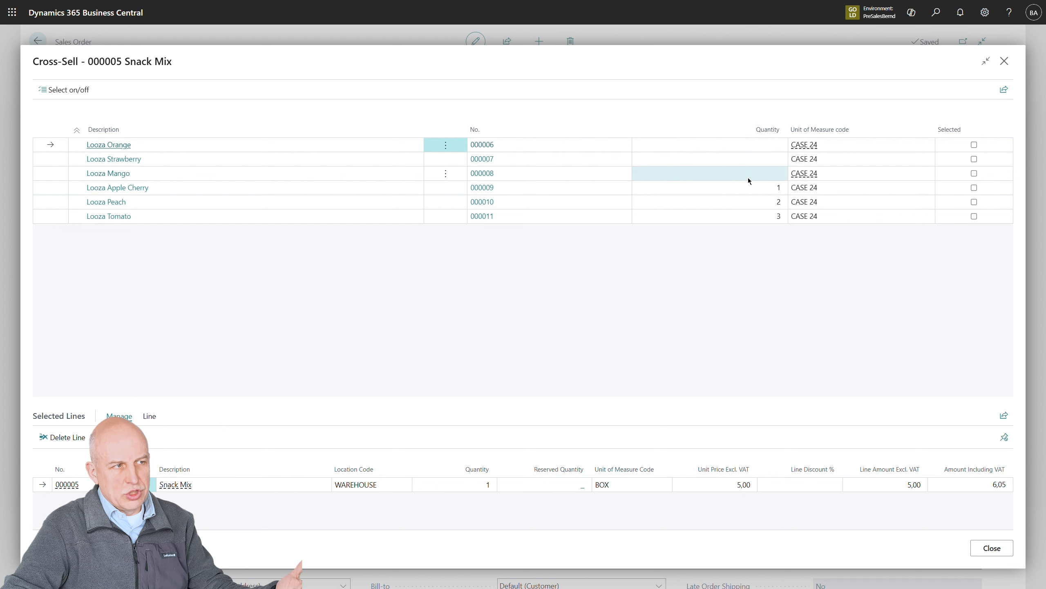
left_click(757, 164)
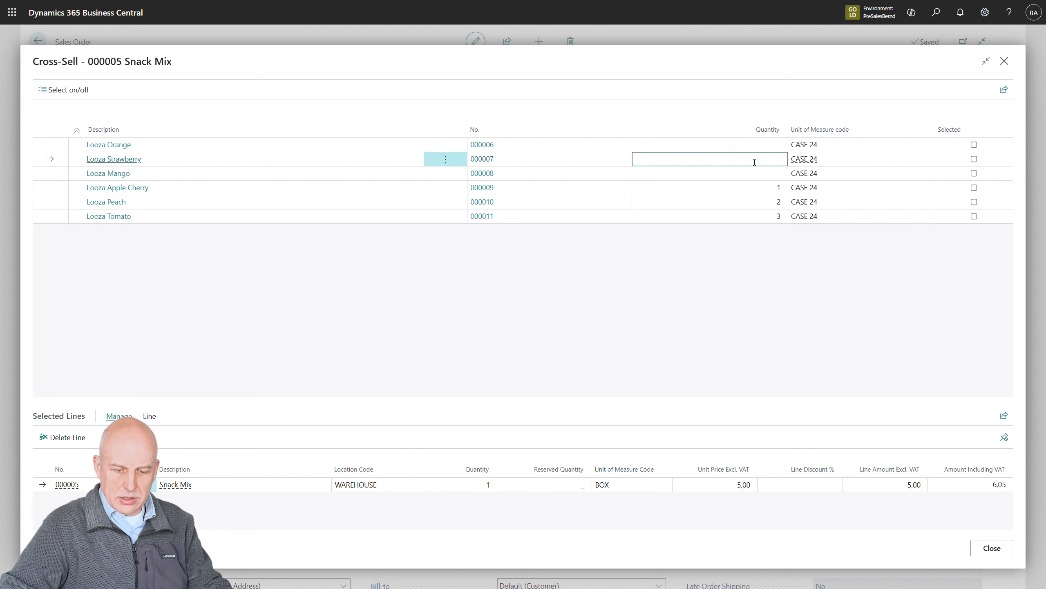
type("2")
key("Return")
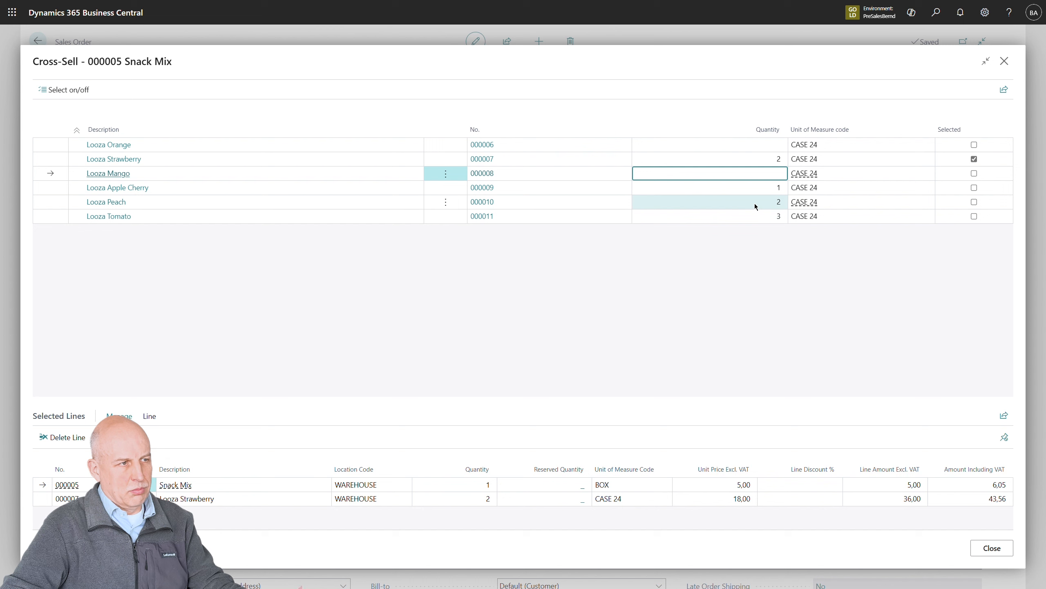
left_click(976, 202)
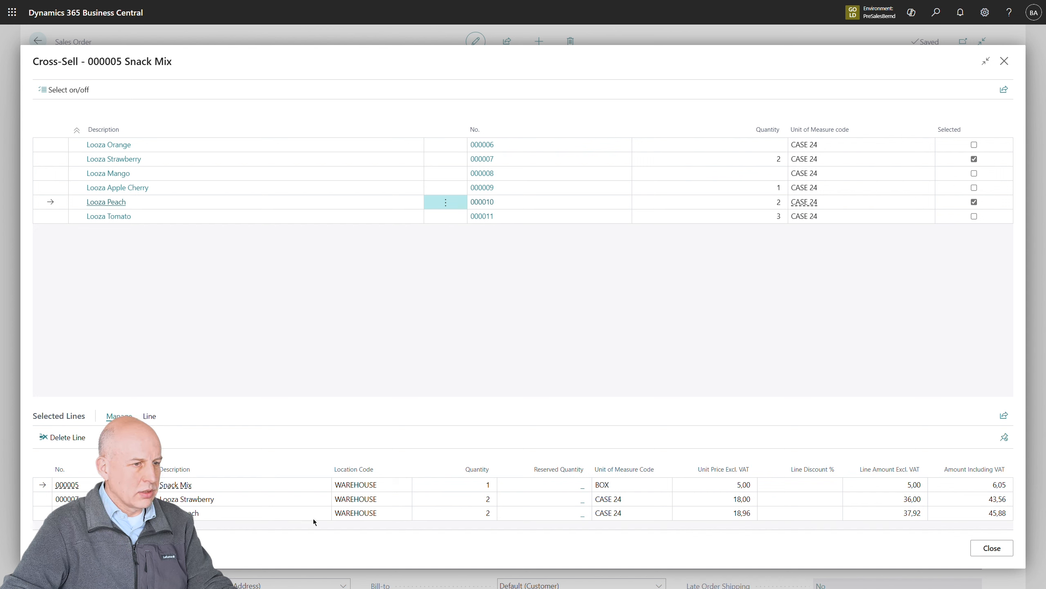
left_click(992, 547)
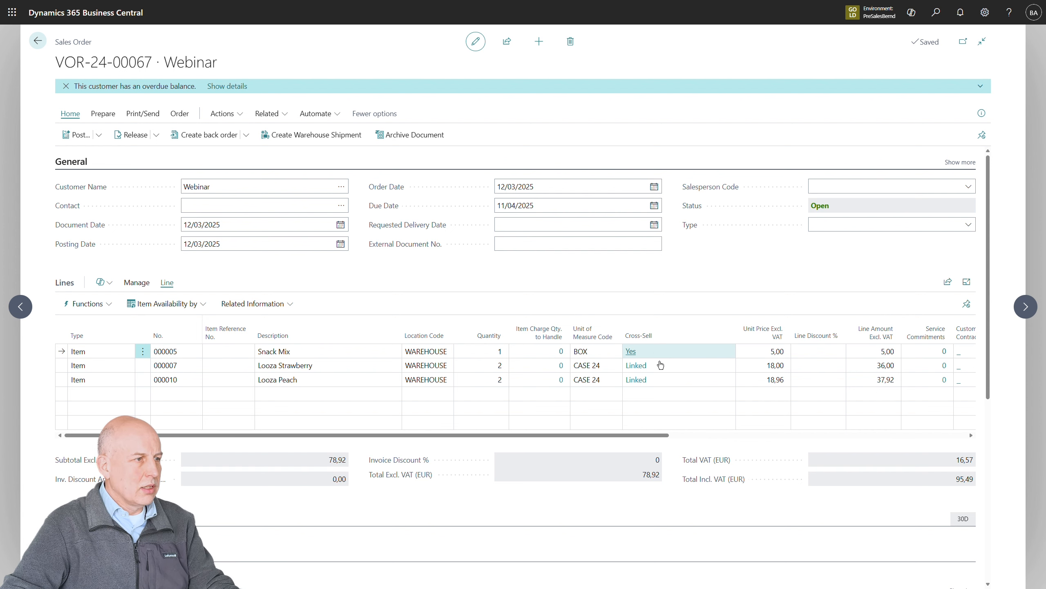
Reopen the cross-sell selection of the Snack Mix line and set the Looza Strawberry quantity to 3
left_click(634, 357)
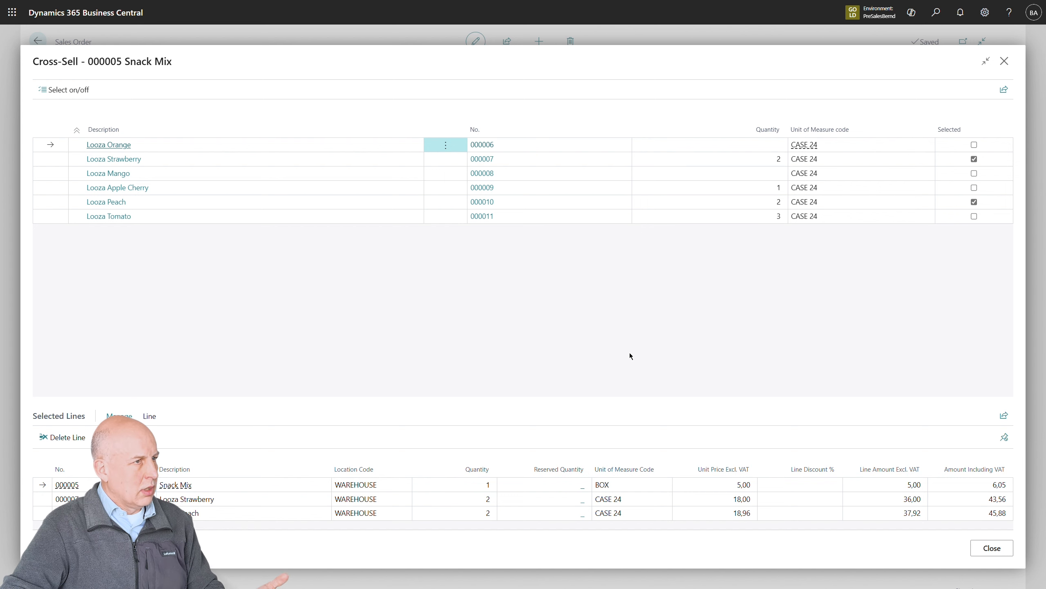
left_click(777, 163)
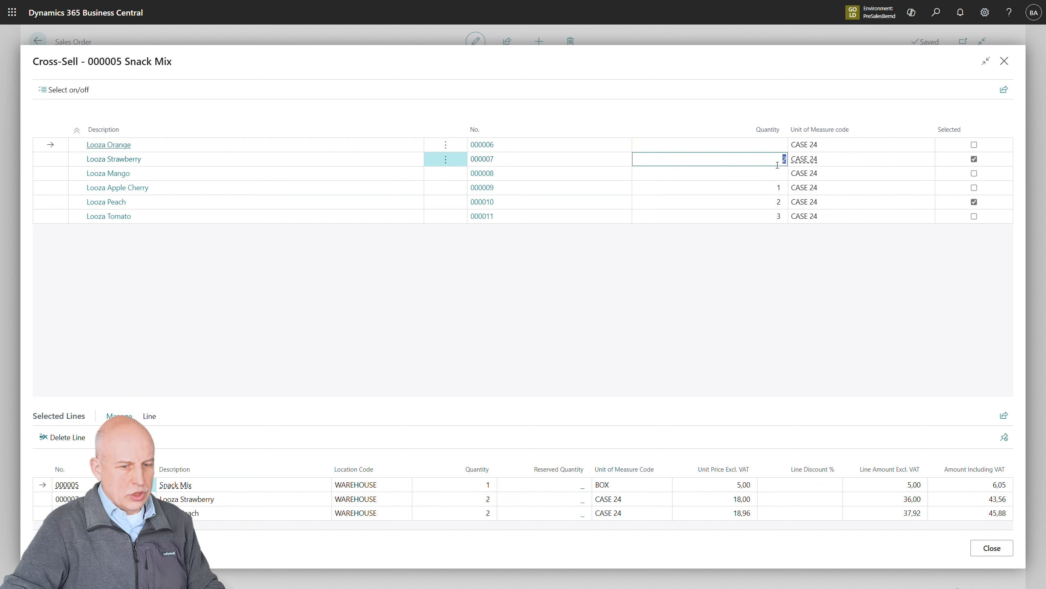
type("3")
key("Return")
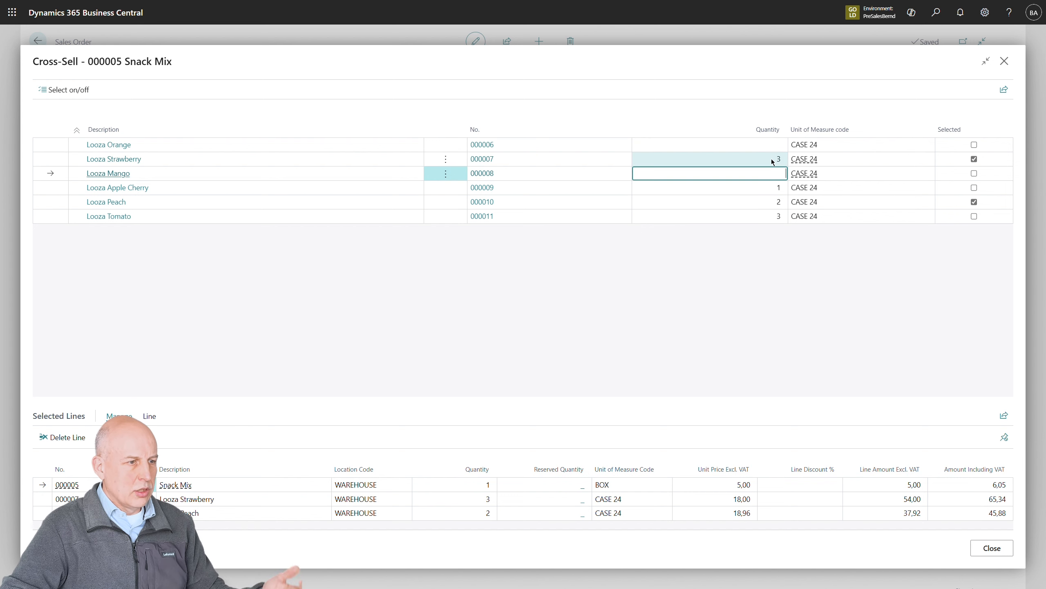
left_click(993, 547)
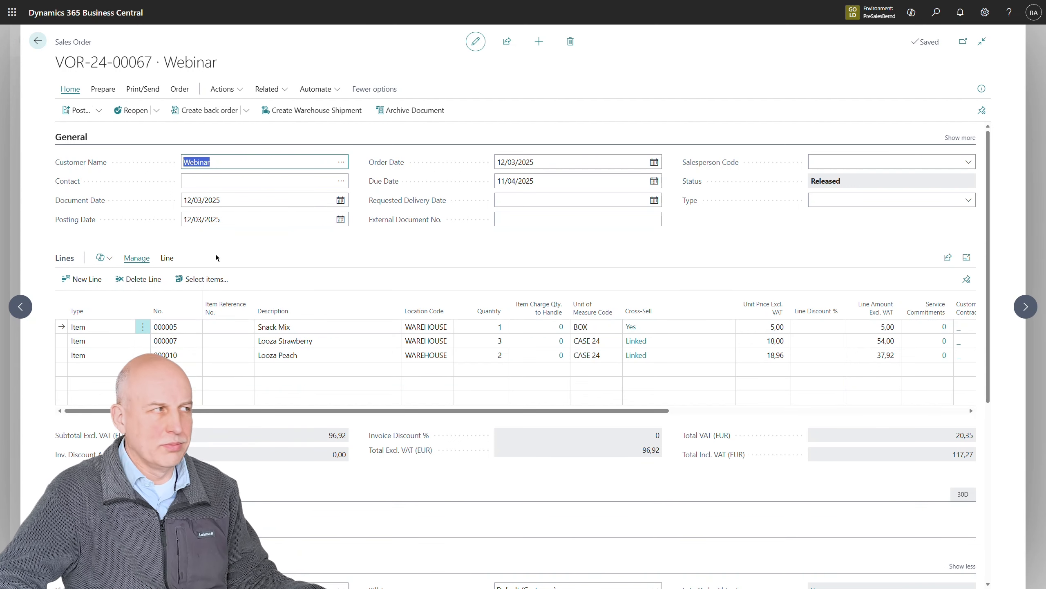
Leave the sales order and review the cross-sell lines set up on the Snack Mix item card
left_click(46, 43)
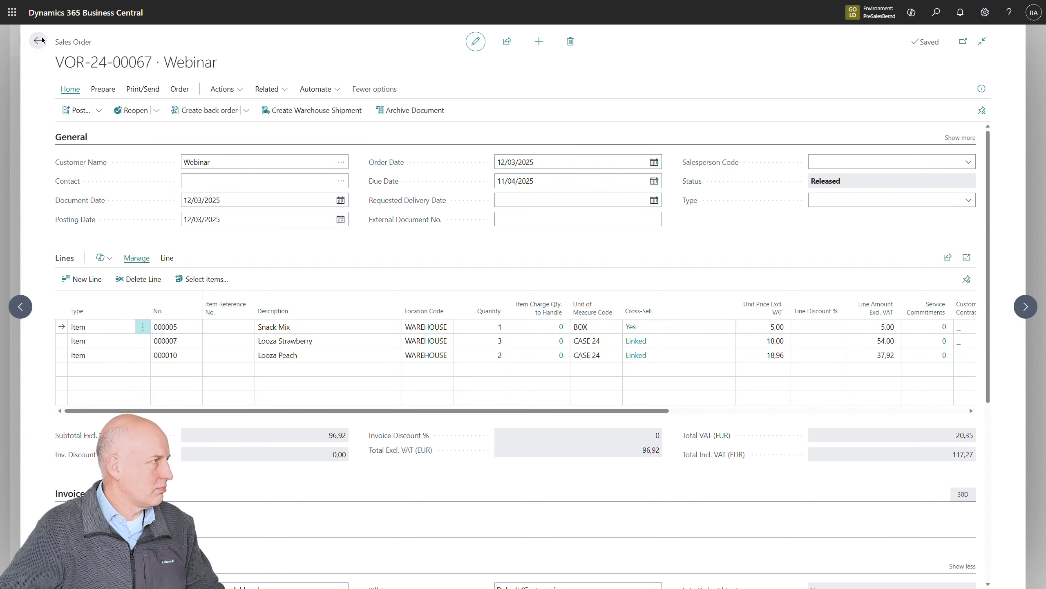
left_click(40, 41)
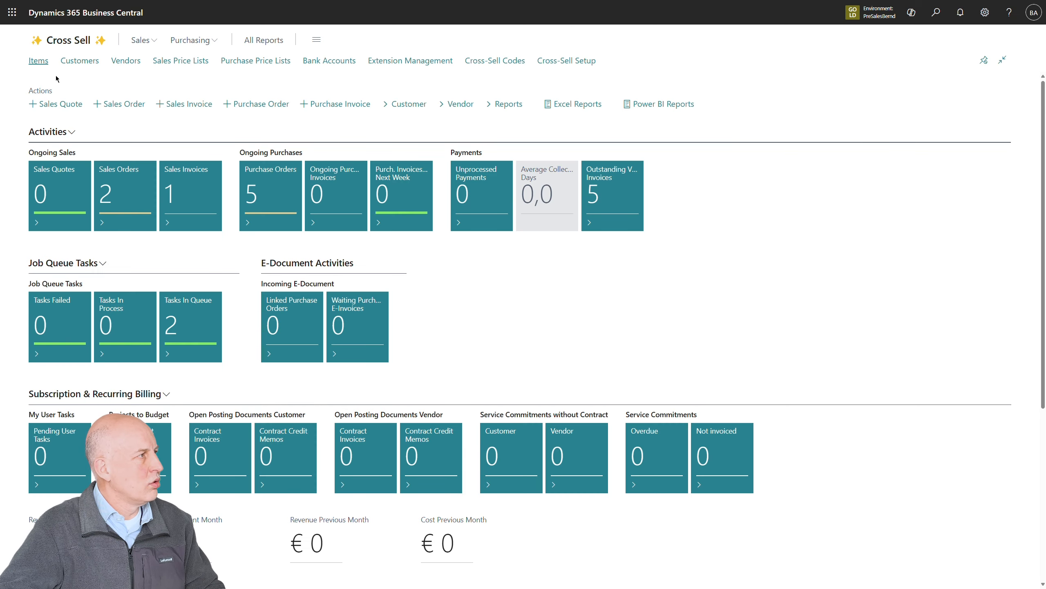
left_click(38, 62)
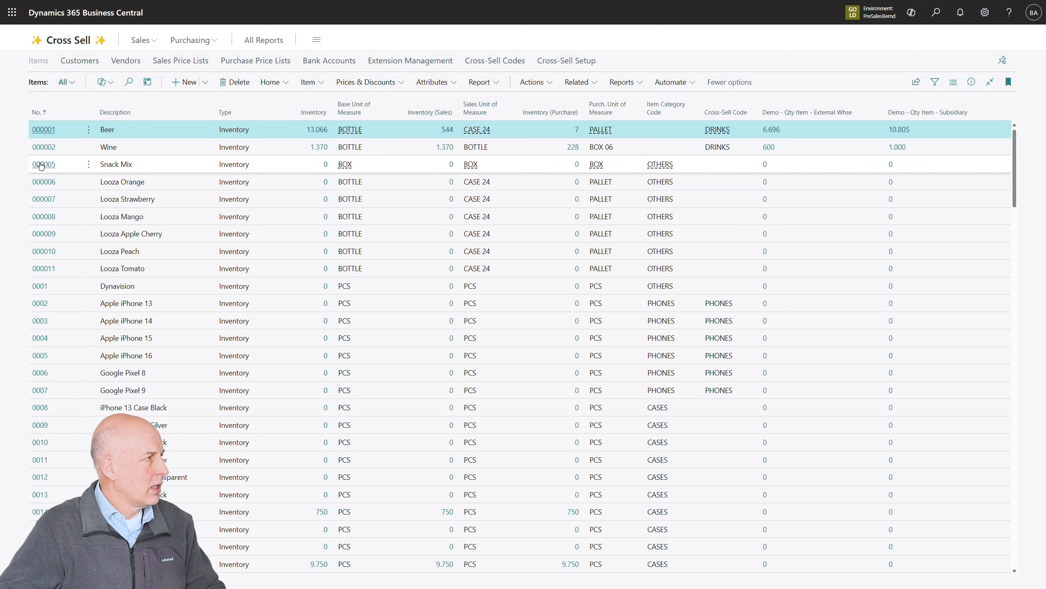
left_click(47, 169)
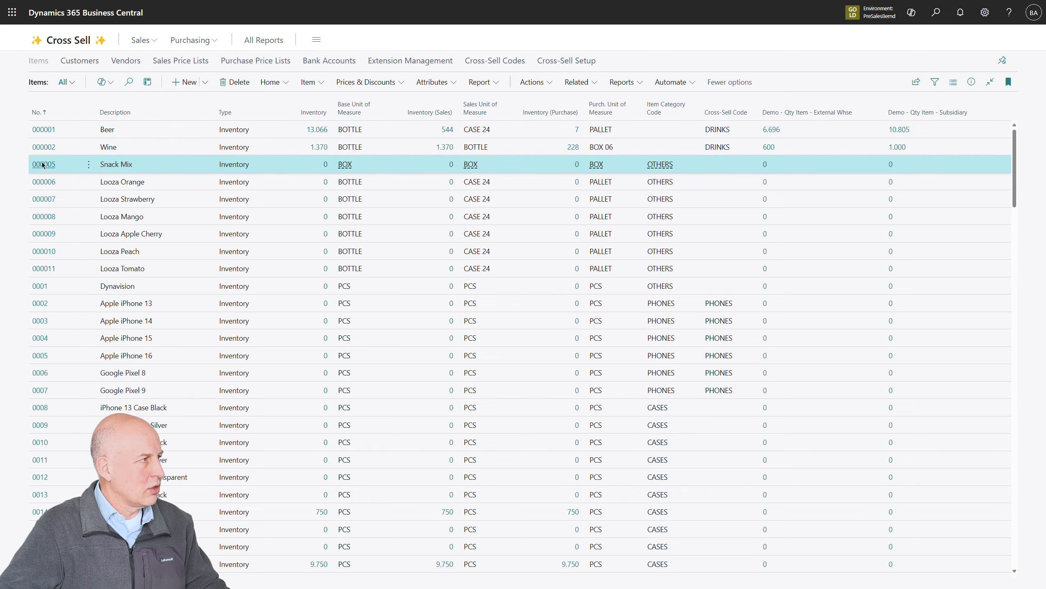
left_click(44, 164)
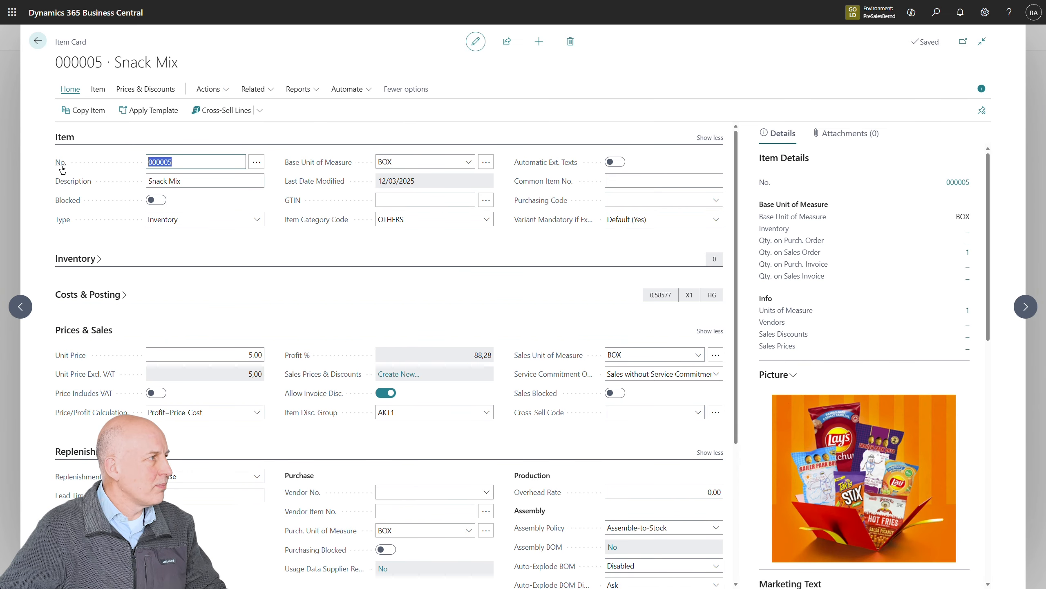
left_click(219, 115)
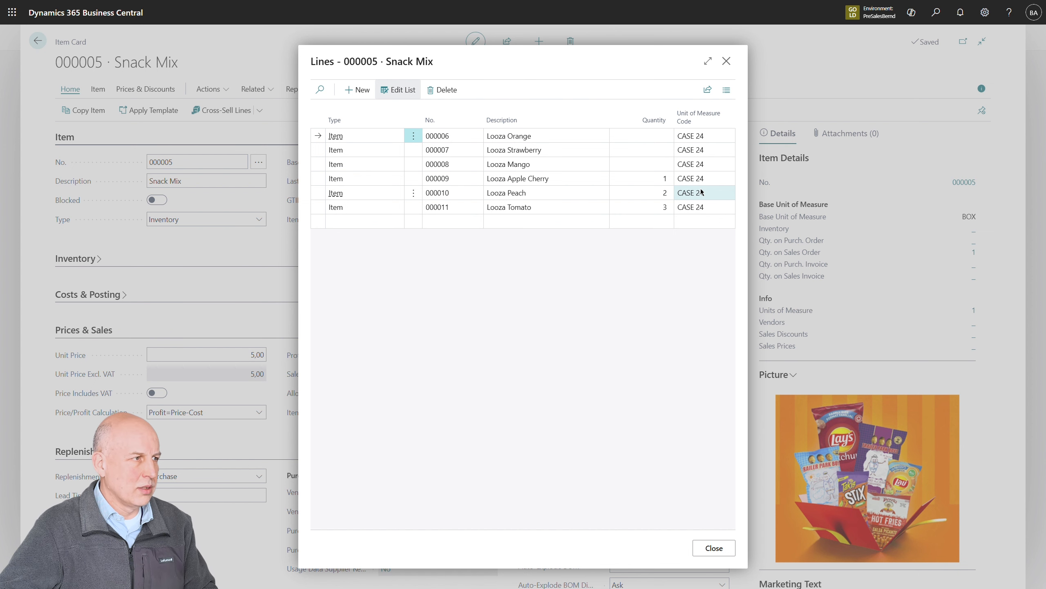
left_click(732, 556)
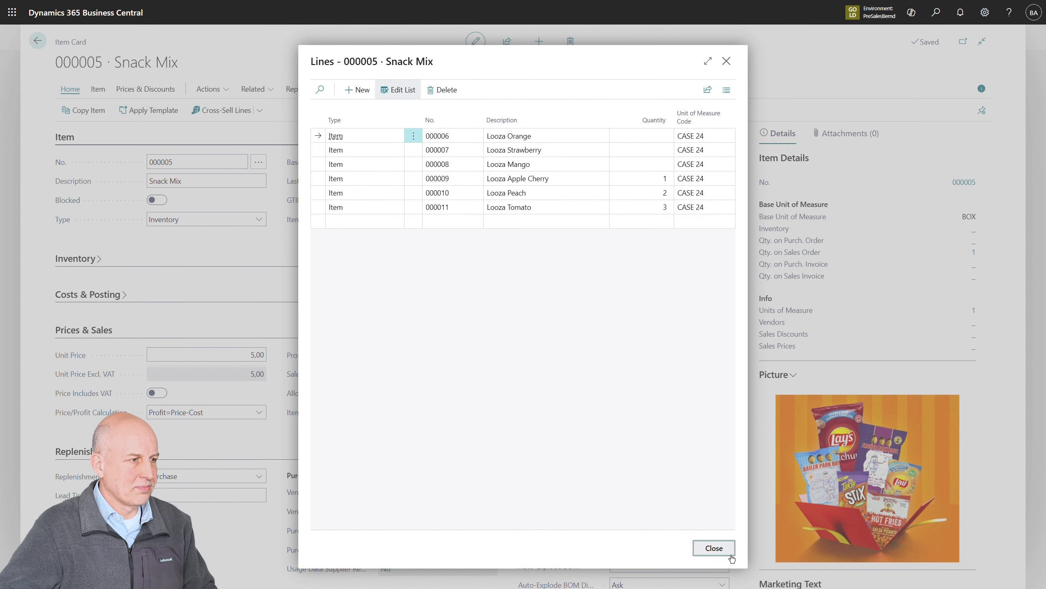
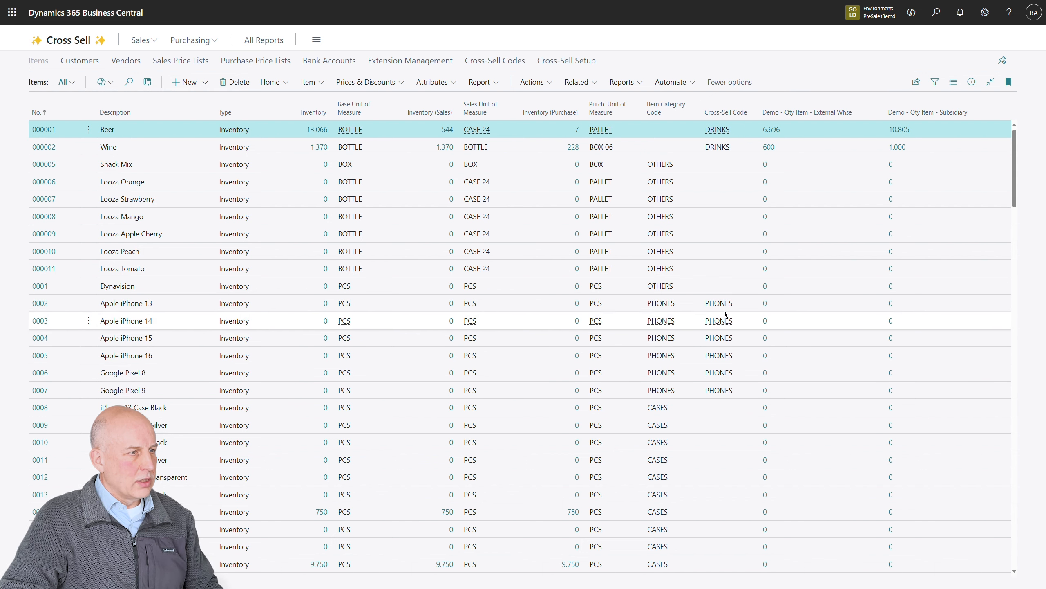
Select the phone items from Apple iPhone 13 through Google Pixel 9 in the item list and return to the home page
left_click(842, 303)
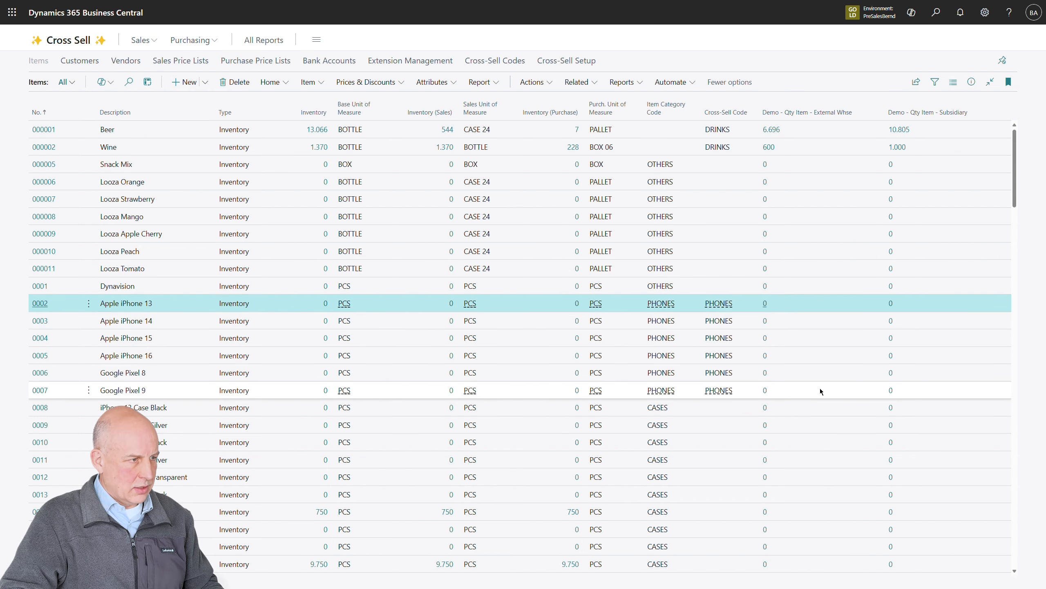
left_click(820, 390, "shift")
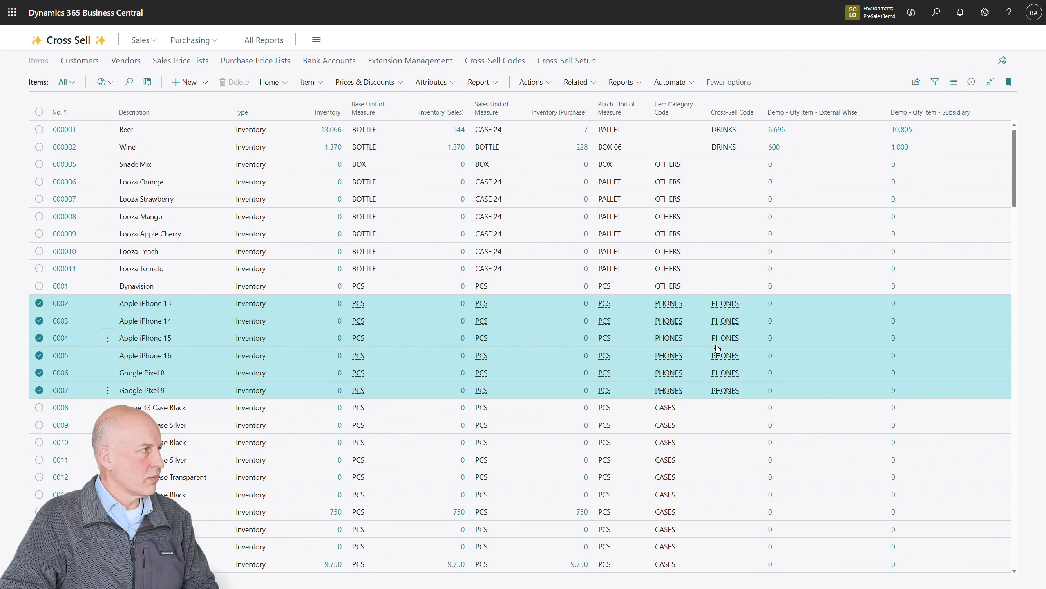
left_click(60, 42)
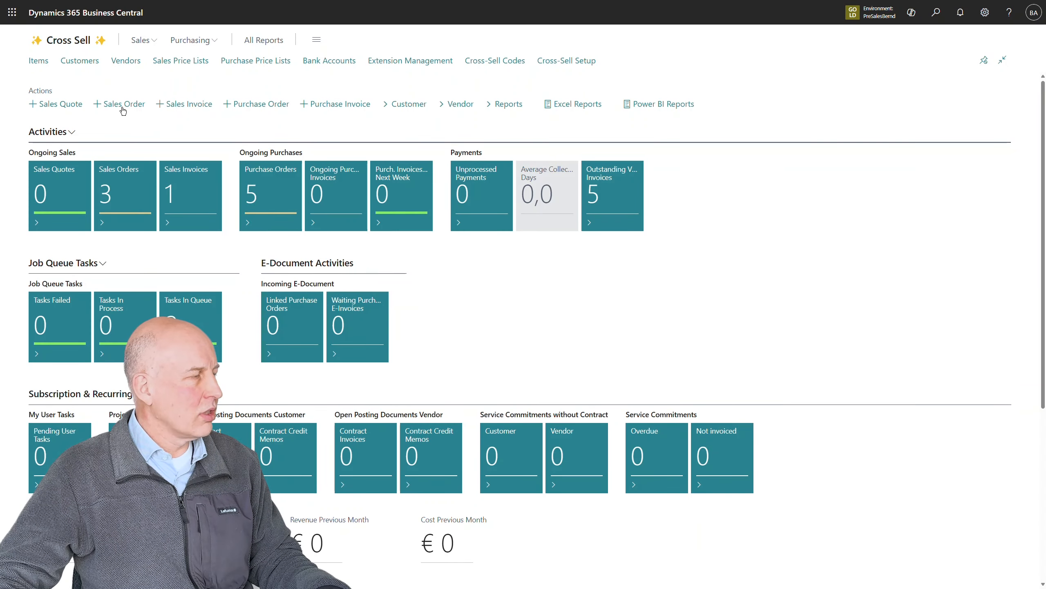
Create a sales order for customer Webinar and add an item line for Apple iPhone 15
left_click(123, 108)
type("webinar")
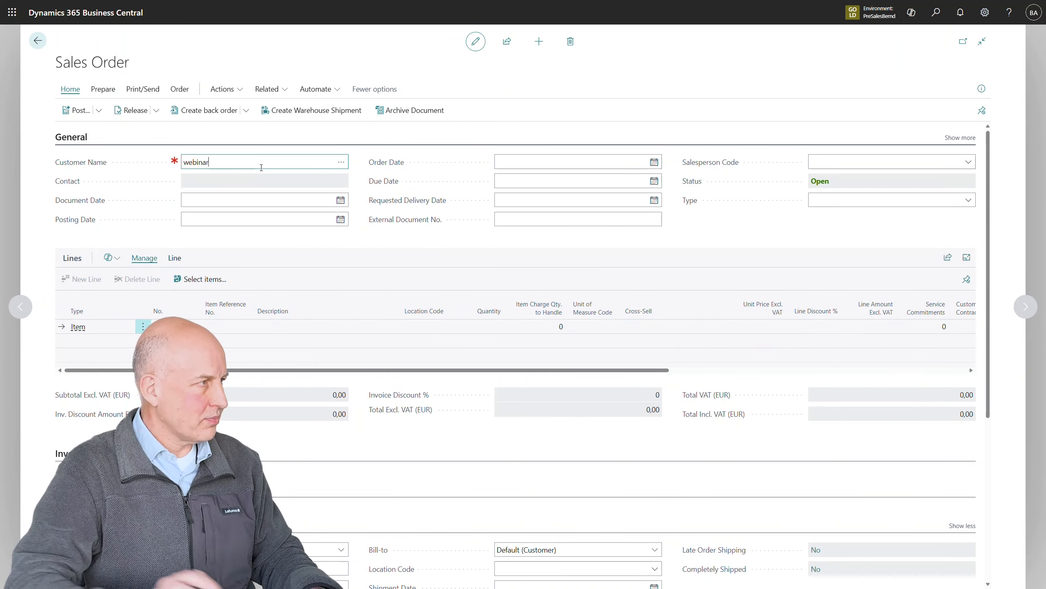
key("Tab")
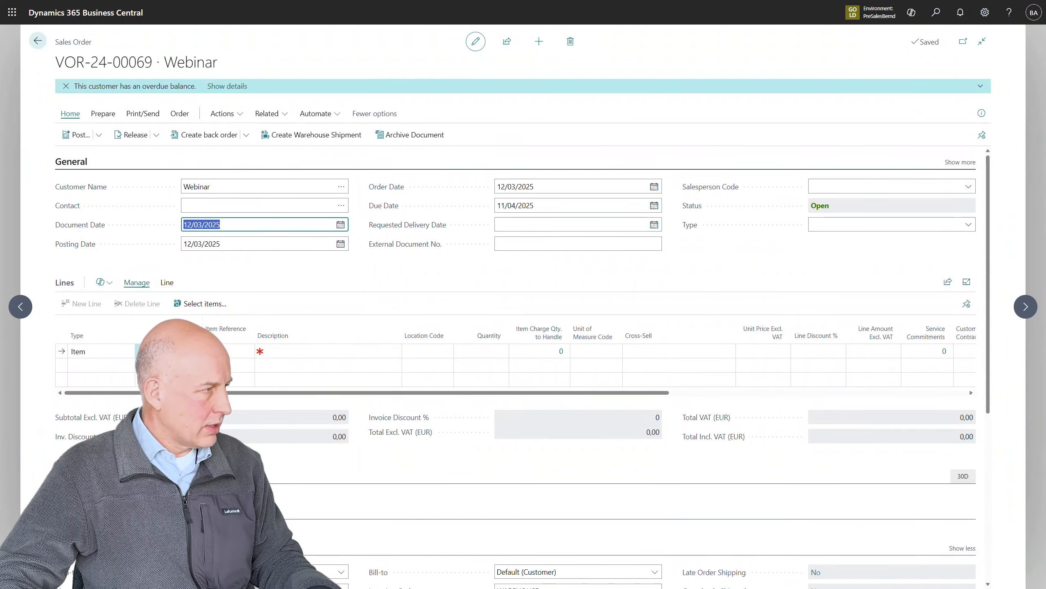
left_click(195, 351)
type("iphone")
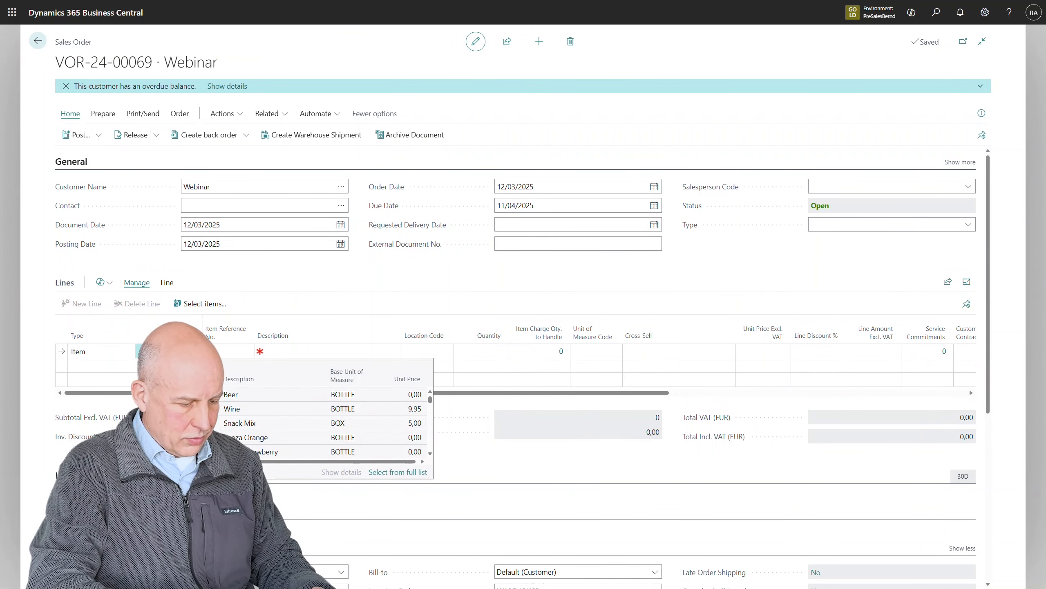
type(" 15")
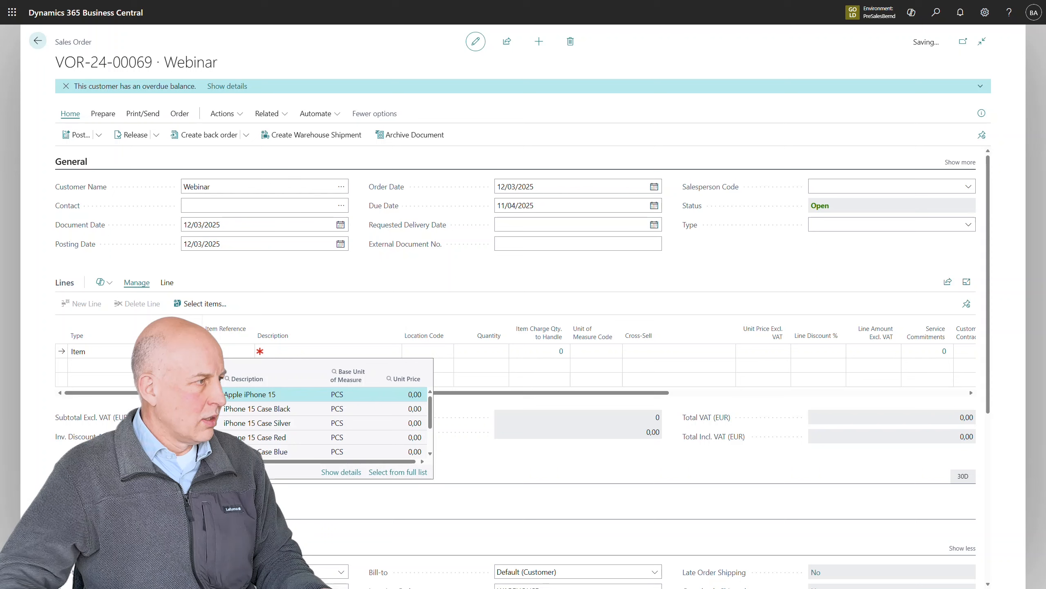
key("Return")
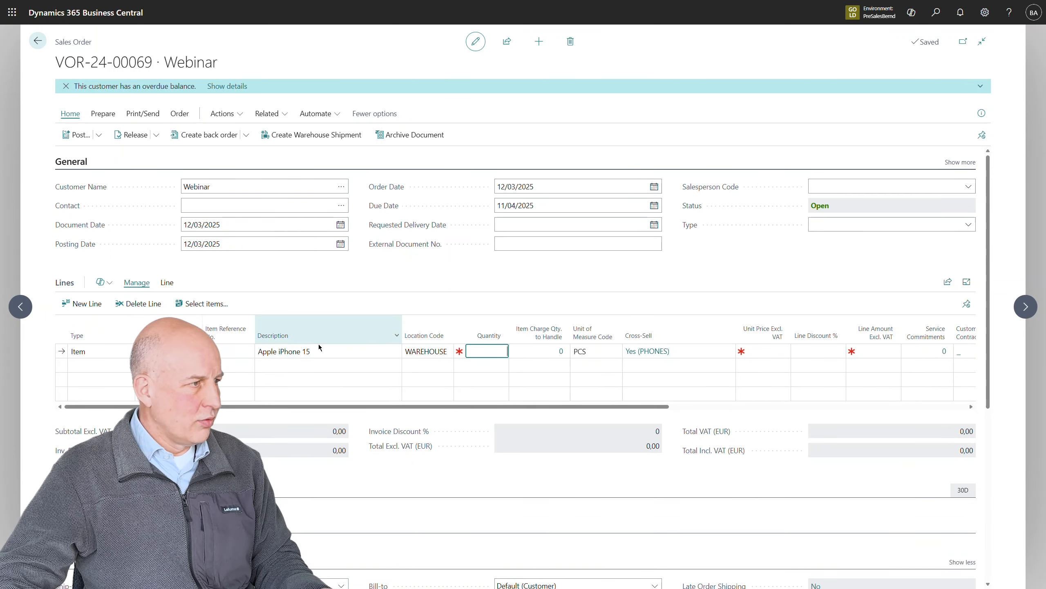
Open the cross-sell selection of the Apple iPhone 15 line and examine the items in each category, from Services to Others
left_click(640, 356)
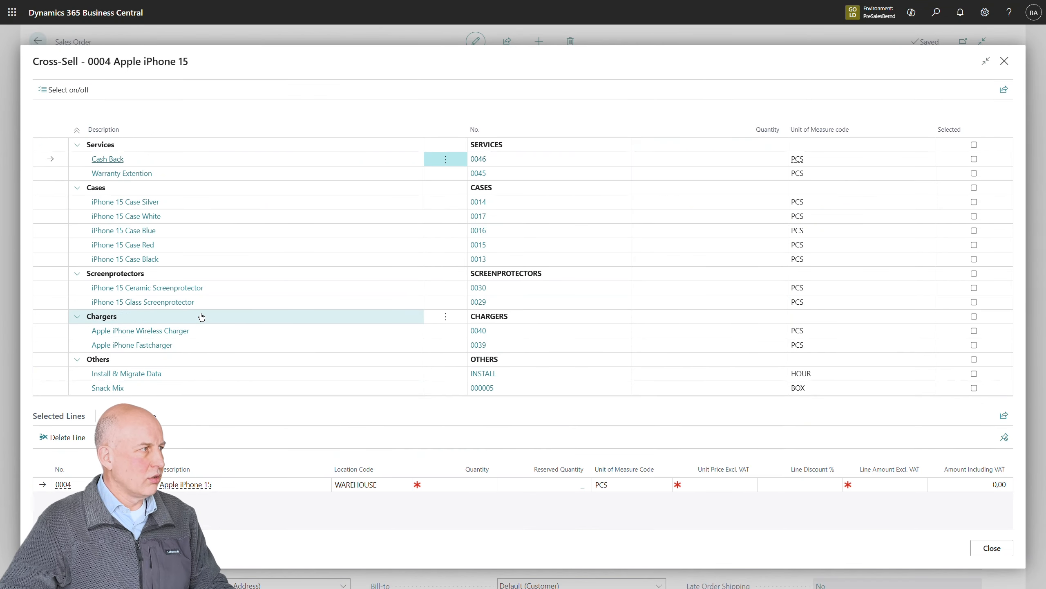
left_click(76, 132)
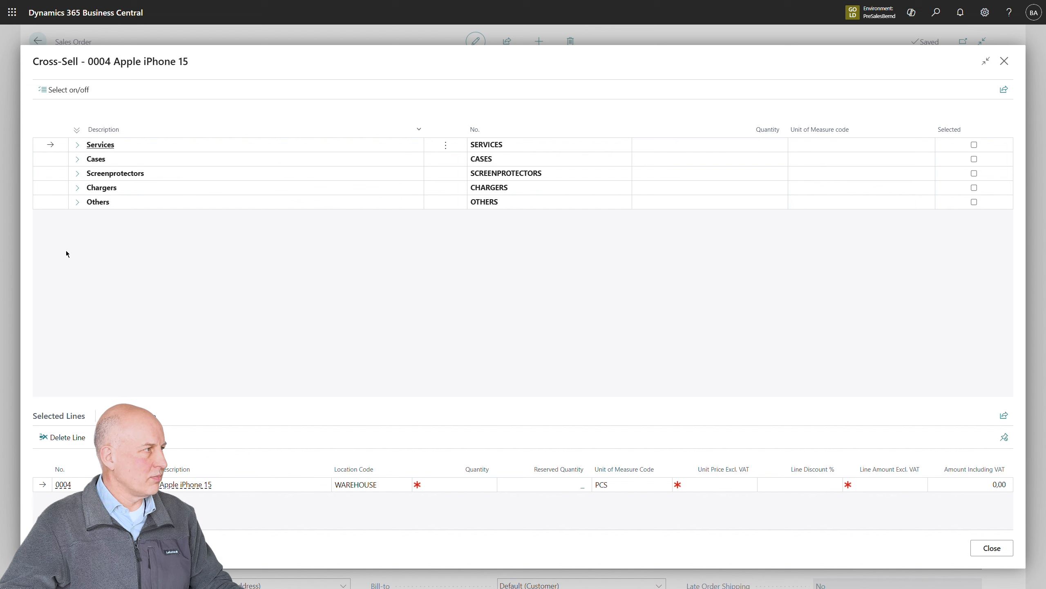
left_click(77, 145)
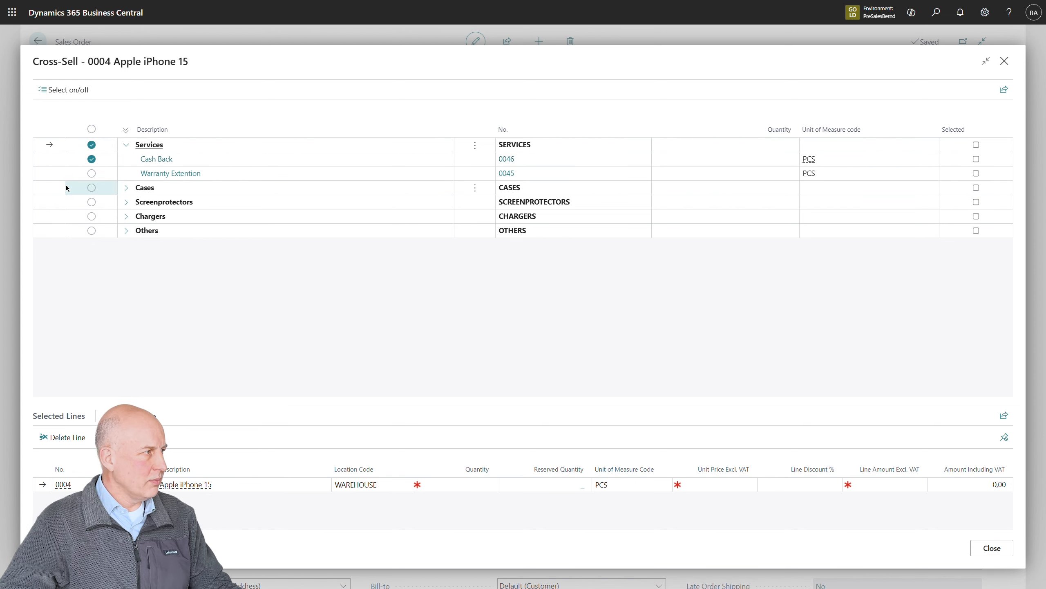
left_click(126, 191)
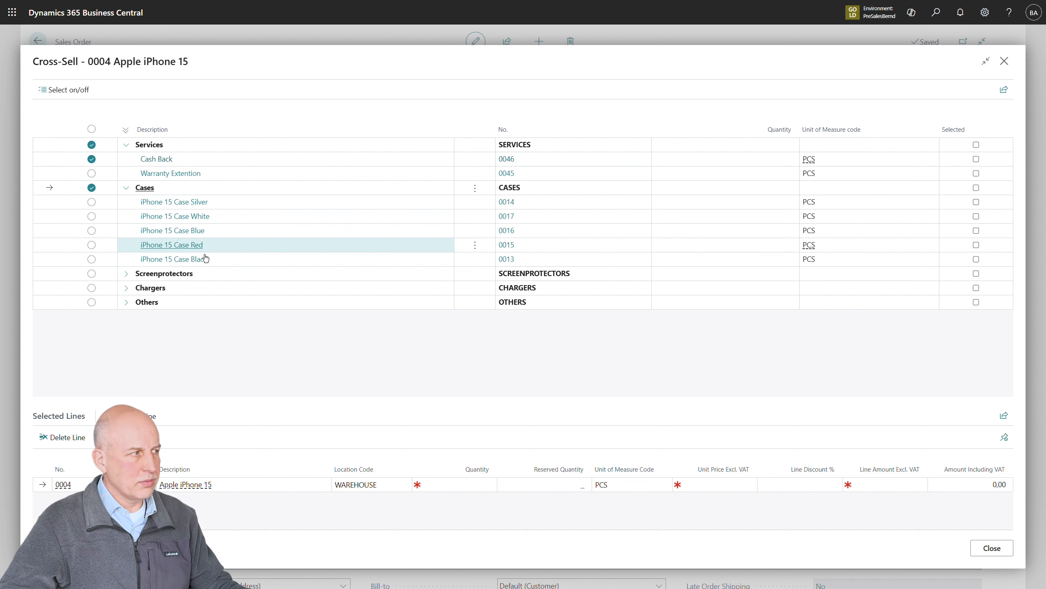
left_click(131, 279)
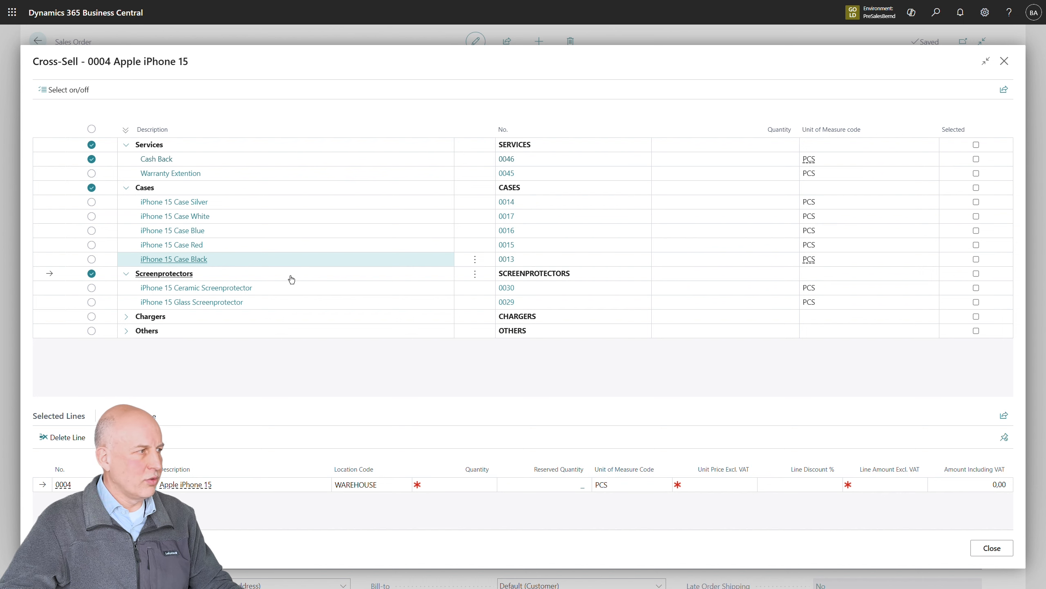
left_click(155, 322)
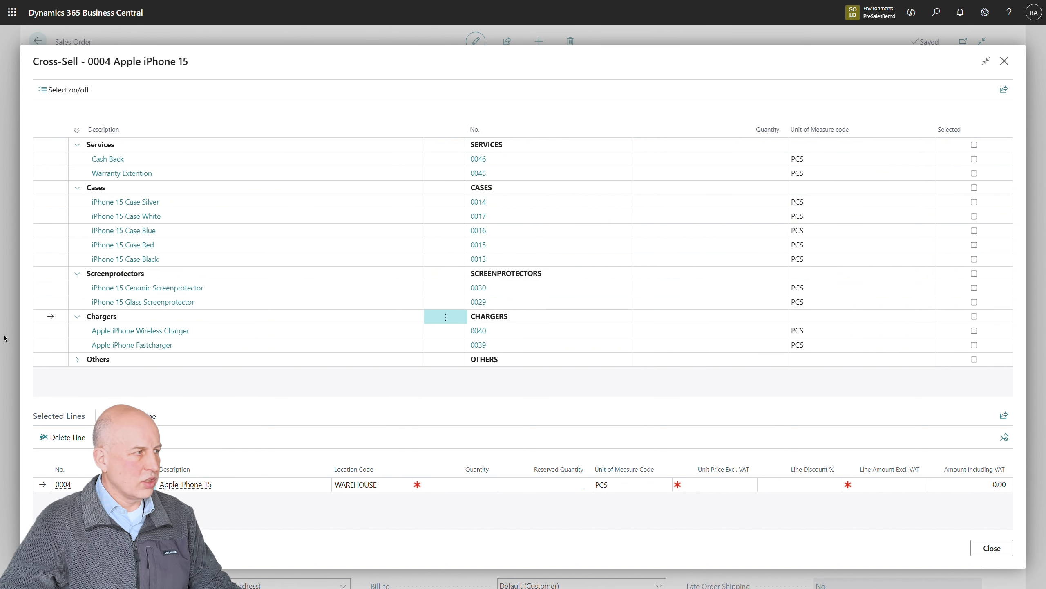
left_click(81, 362)
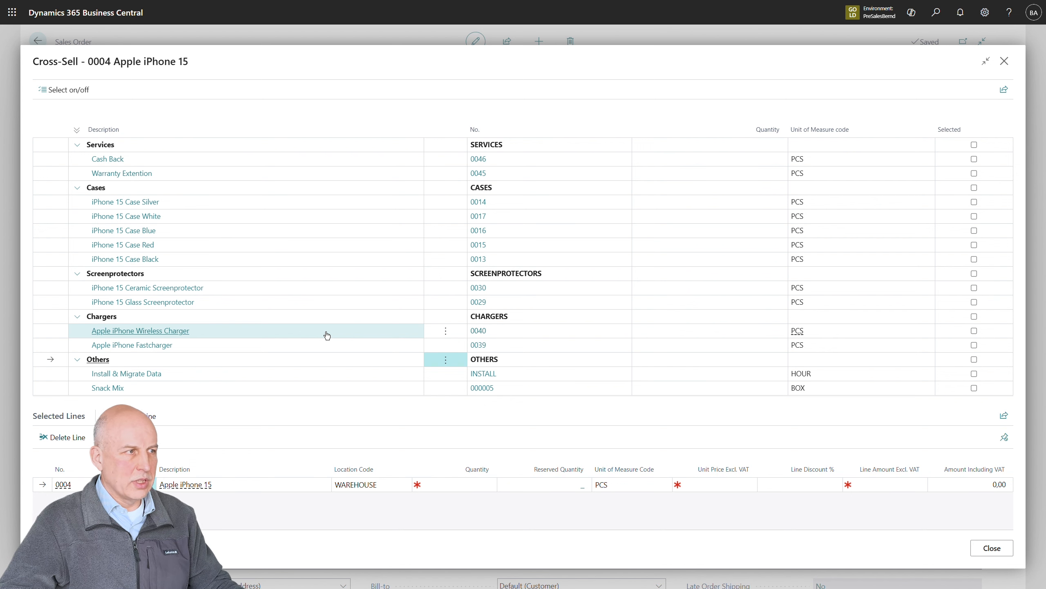
Add Cash Back, iPhone 15 Case White, iPhone 15 Glass Screenprotector and Apple iPhone Fastcharger to the order with quantity 1 each
left_click(705, 163)
type("1")
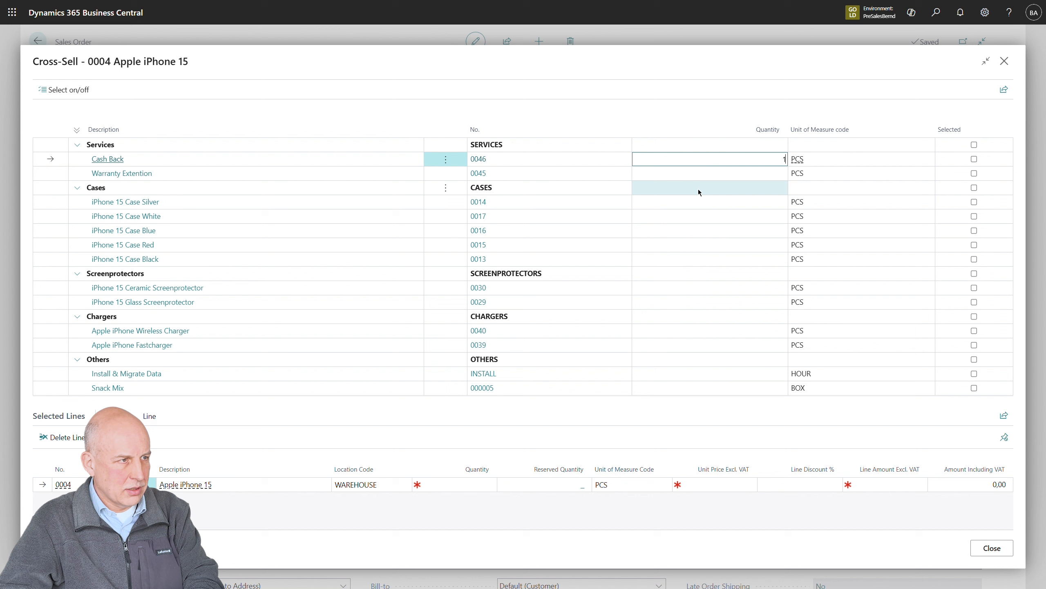
left_click(694, 214)
type("1")
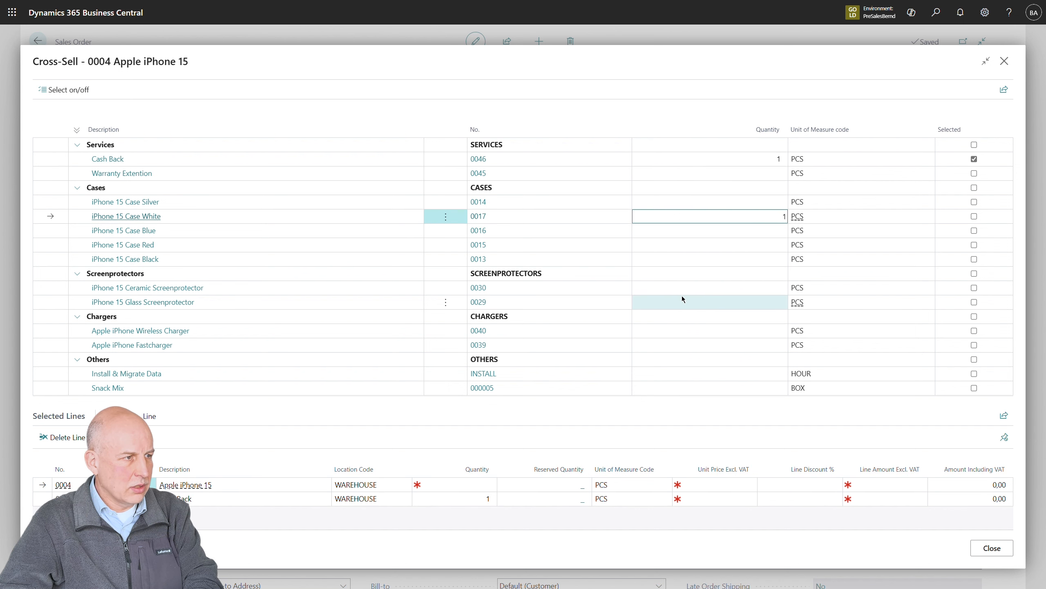
left_click(691, 305)
type("1")
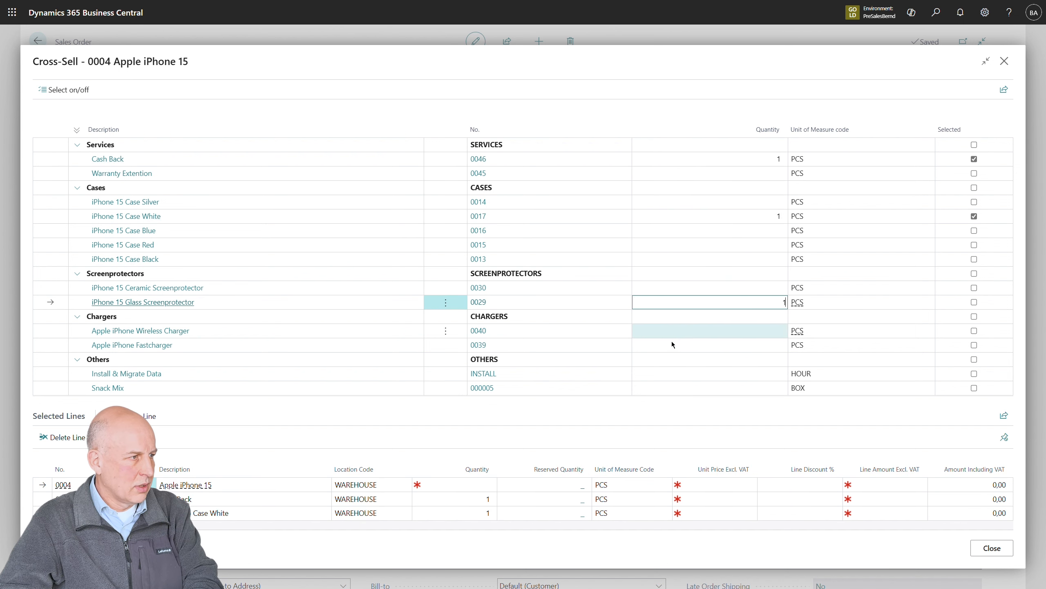
left_click(674, 346)
type("1")
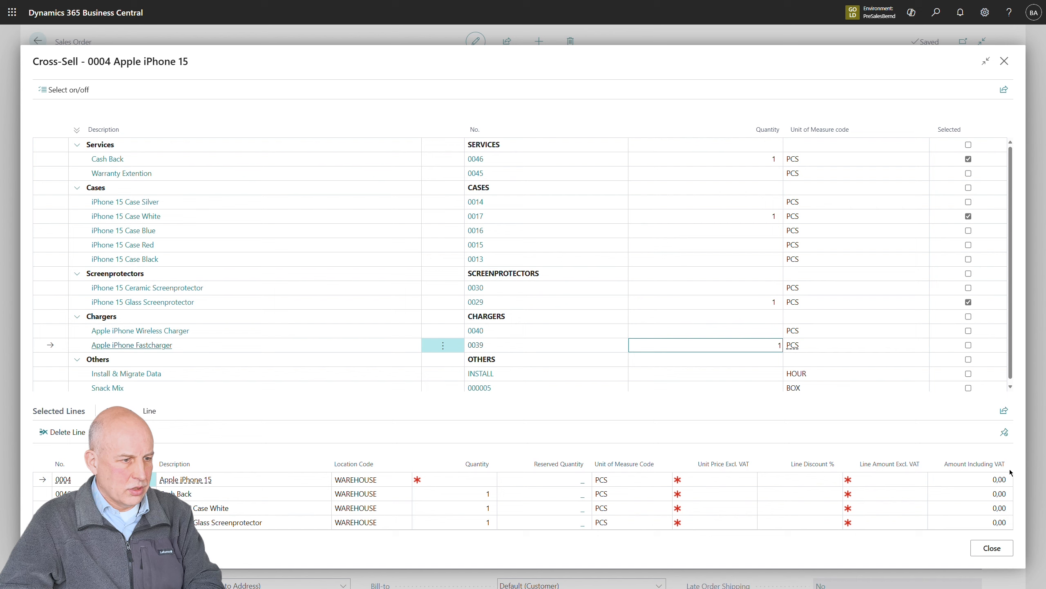
left_click(989, 550)
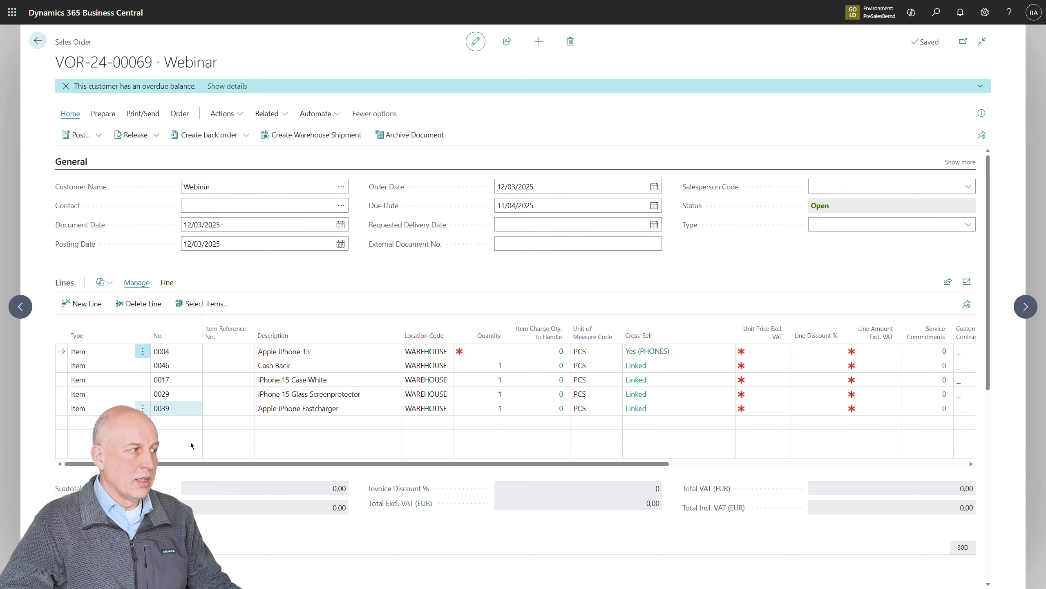
Add an item line for Google Pixel 8 below the iPhone lines of the sales order
left_click(178, 431)
type("pi")
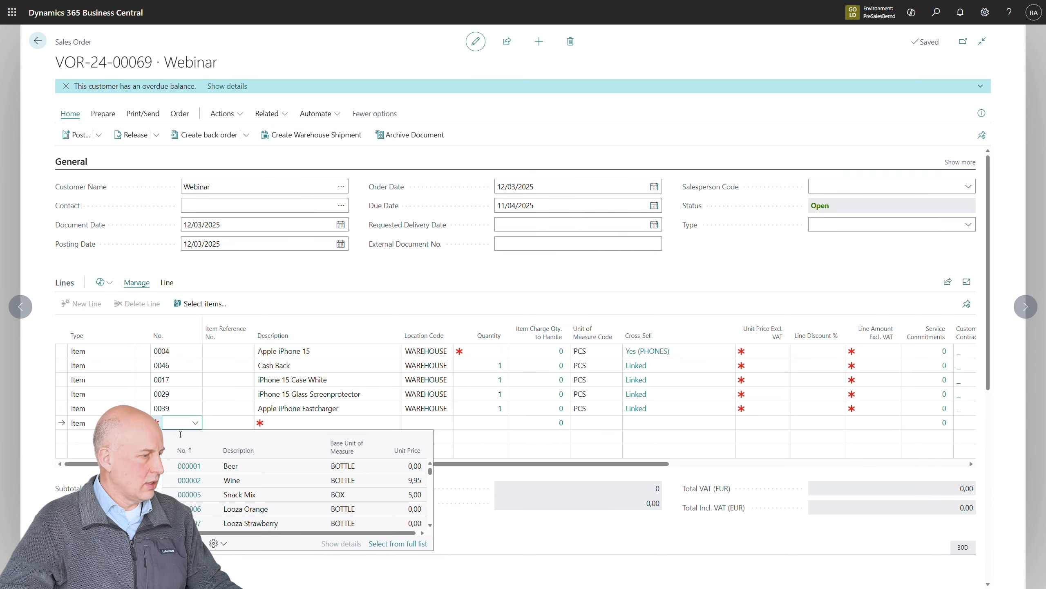
type("xe")
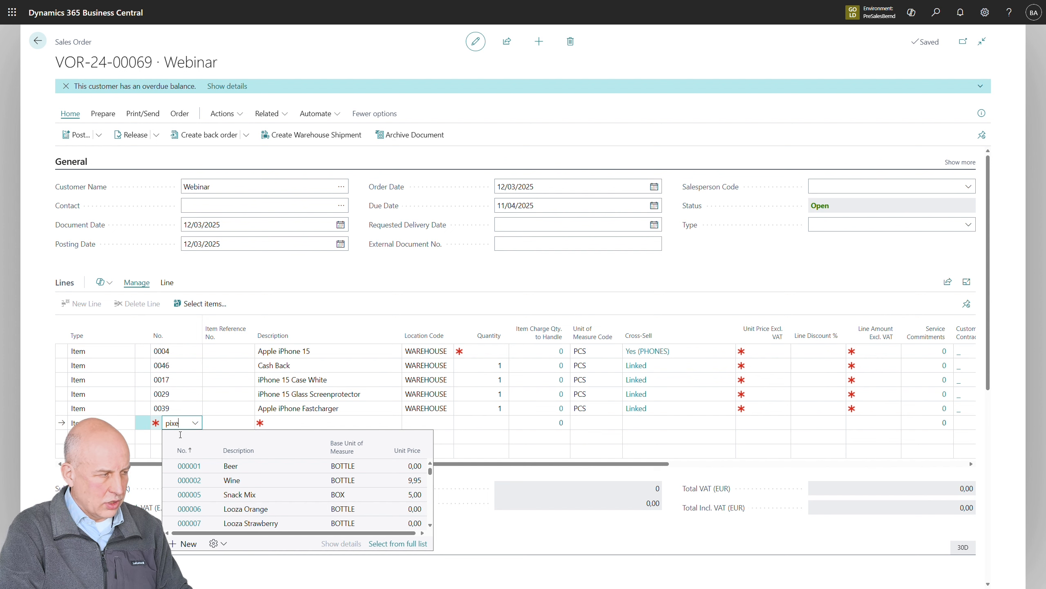
type("l 8")
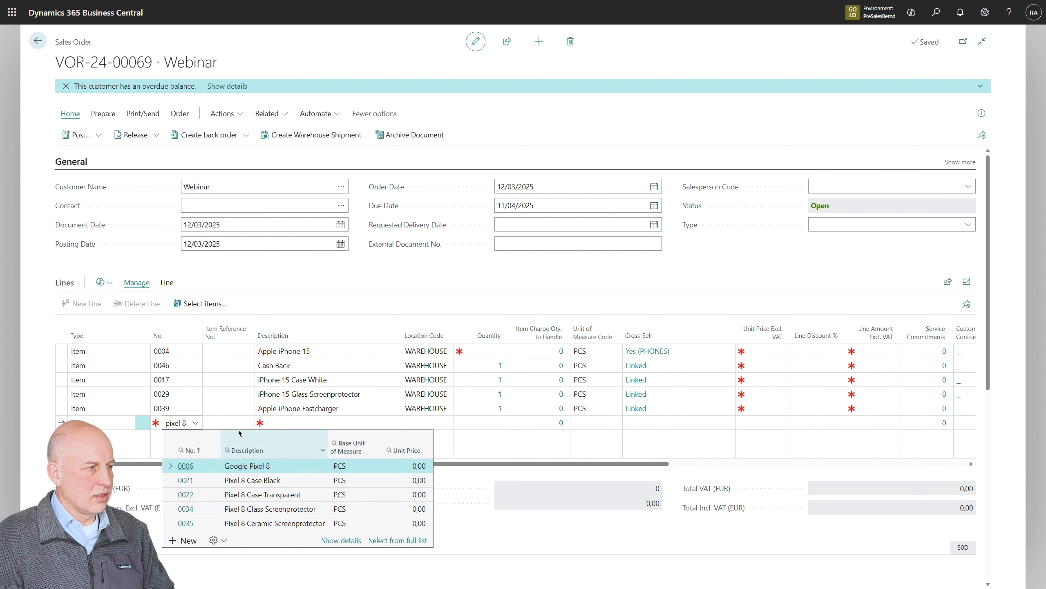
left_click(250, 467)
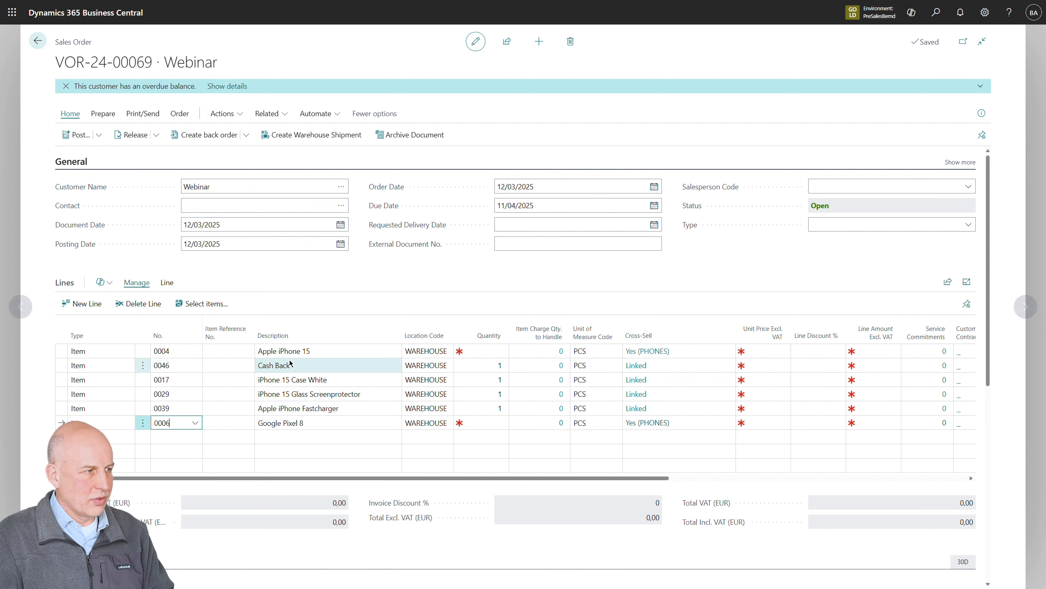
Review all cross-sell categories and items offered for the Google Pixel 8 line, and leave the sales order
left_click(659, 424)
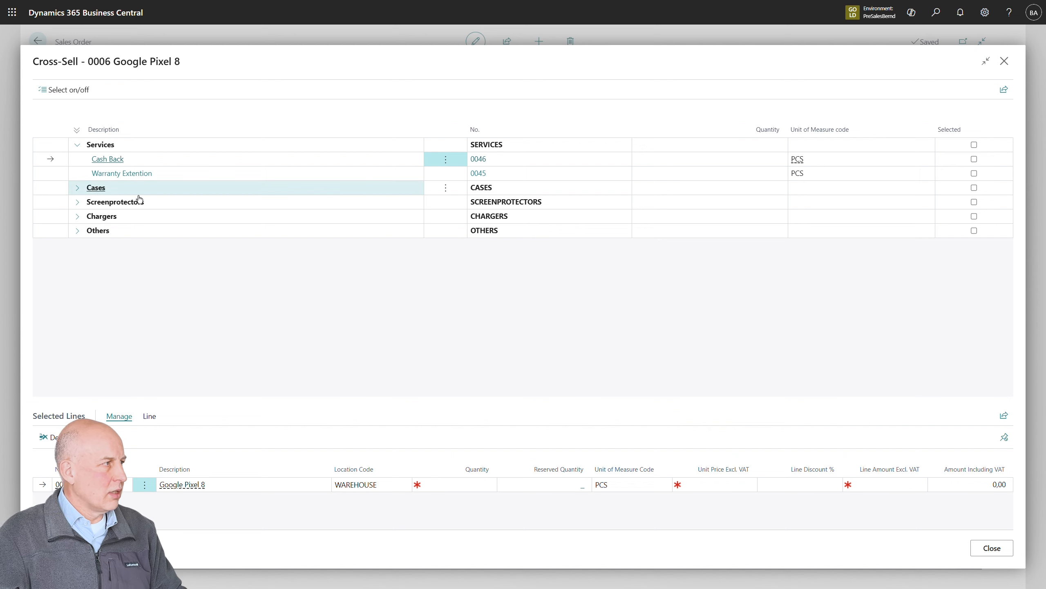
left_click(77, 131)
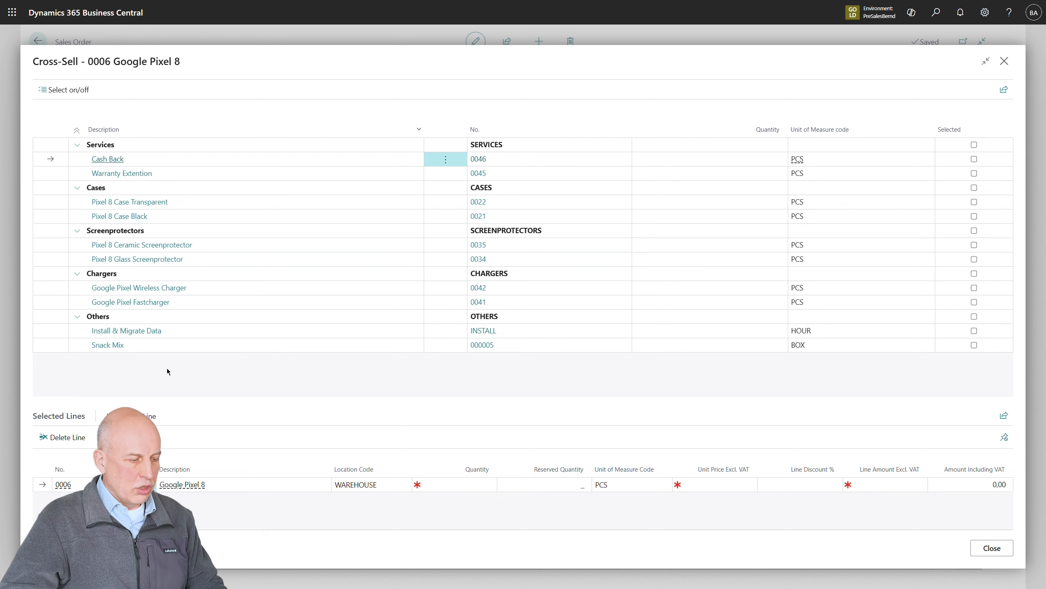
key("Escape")
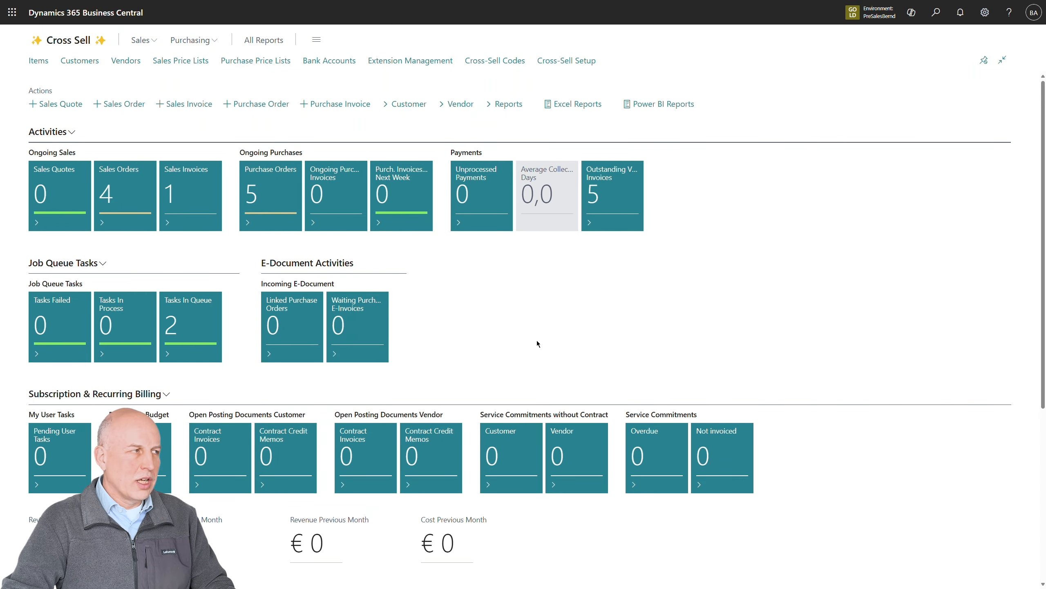
Create another sales order for customer Webinar with an Apple iPhone 15 item line
left_click(108, 112)
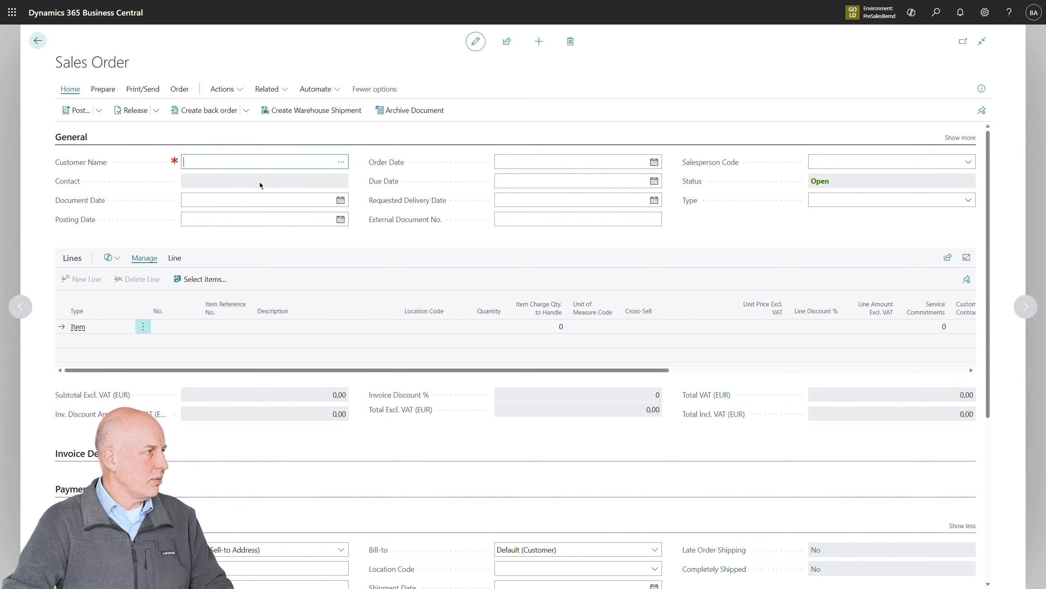
type("webinar")
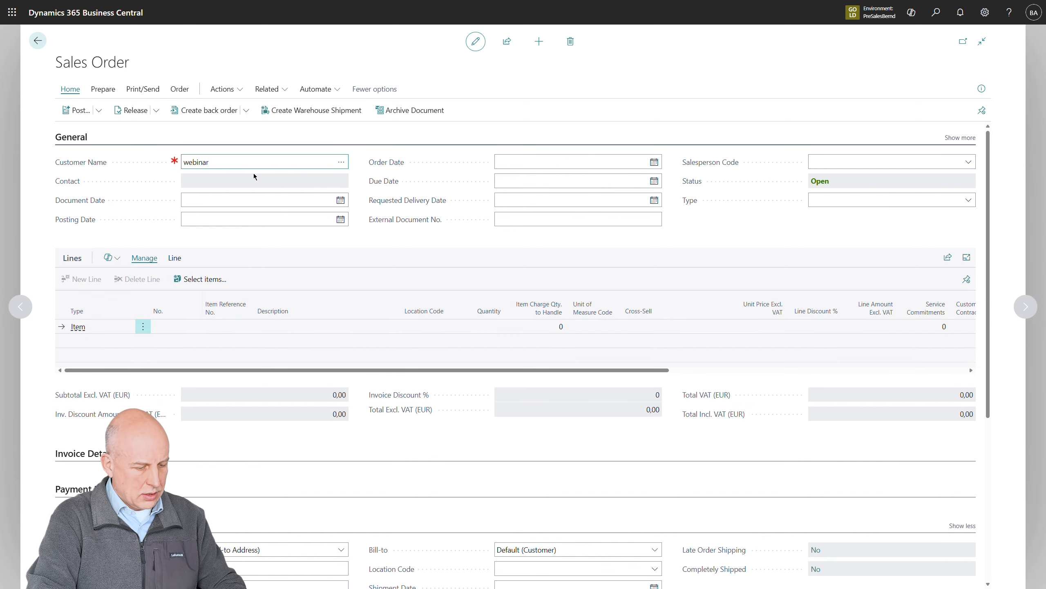
key("Tab")
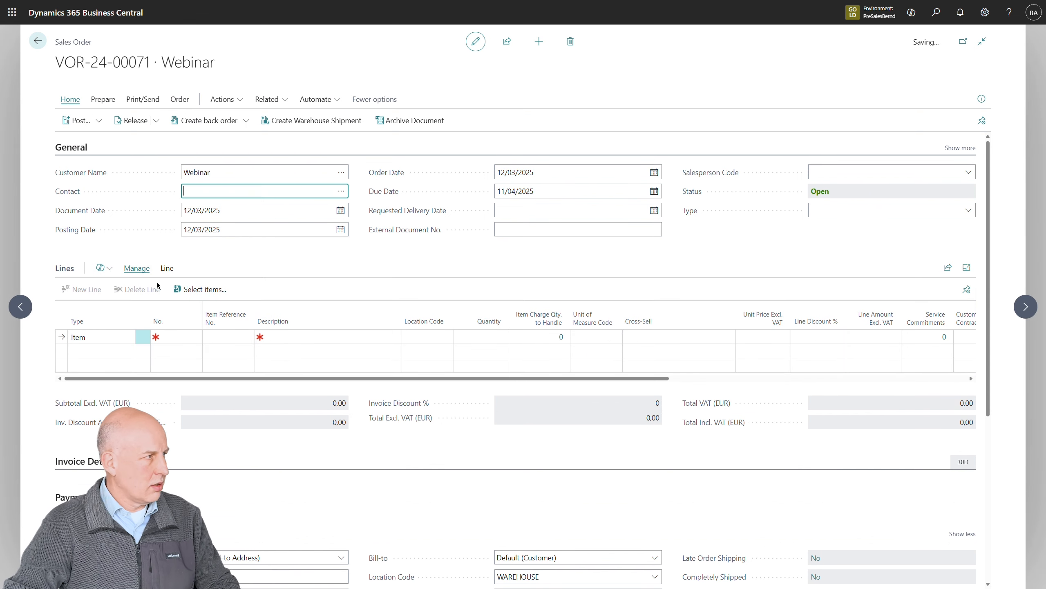
left_click(172, 358)
type("ipho")
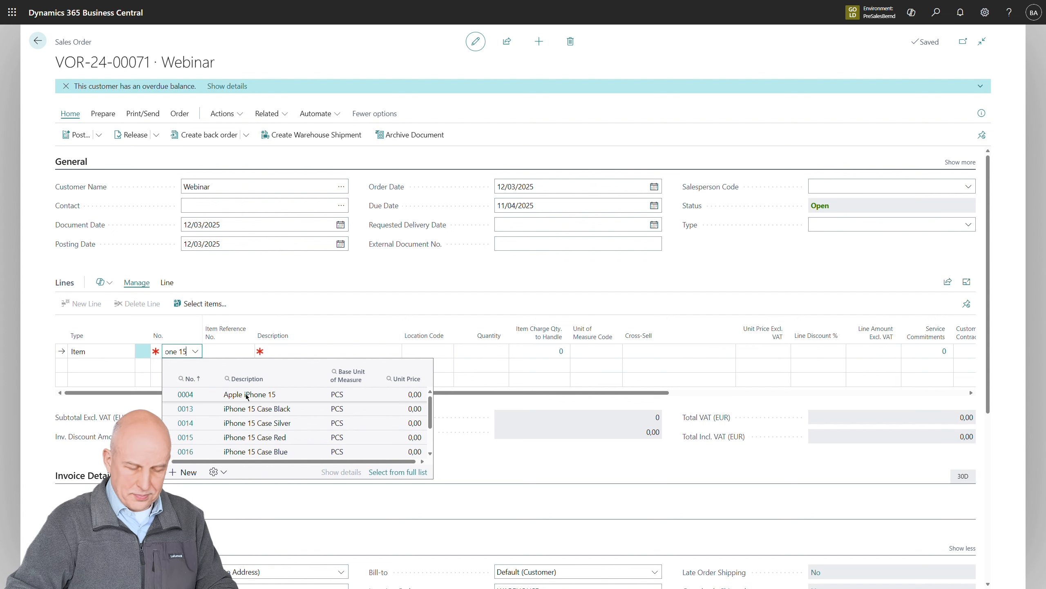
left_click(248, 397)
left_click(247, 394)
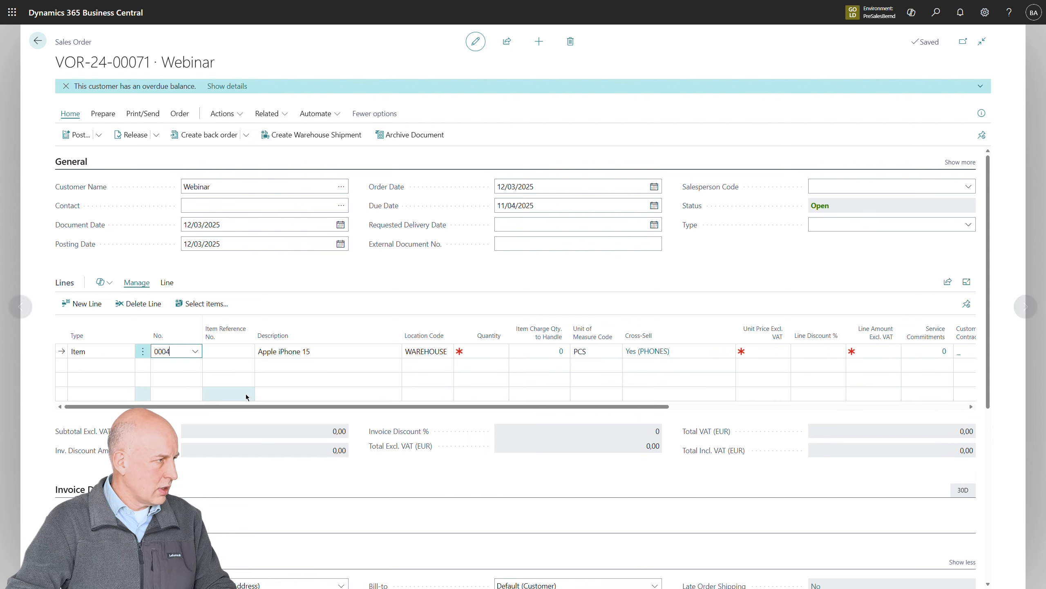
Open the cross-sell selection of the new Apple iPhone 15 line and inspect the page data for iPhone 15 Case Silver
left_click(655, 354)
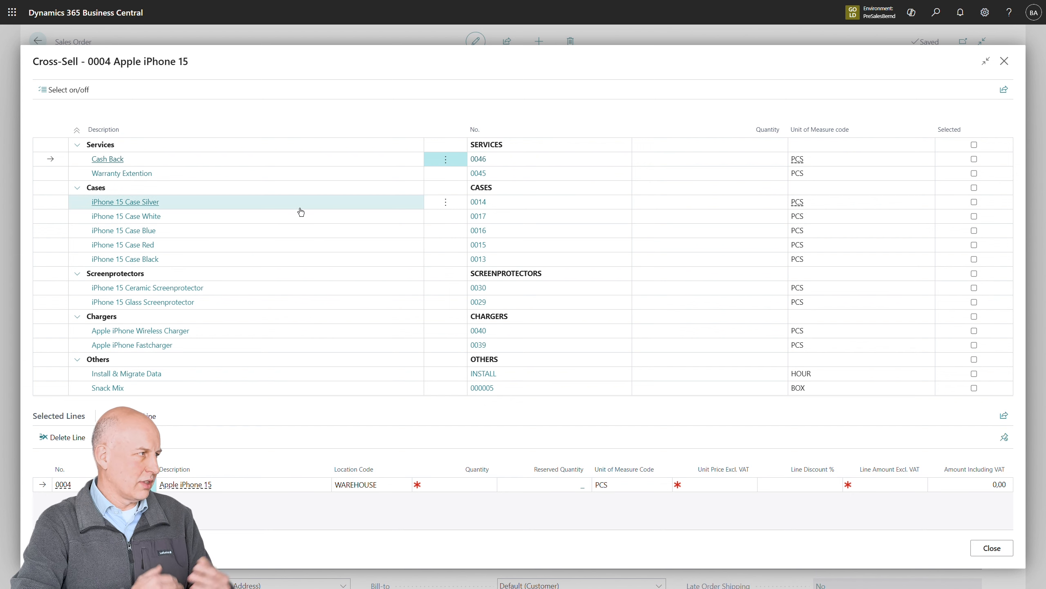
left_click(716, 206)
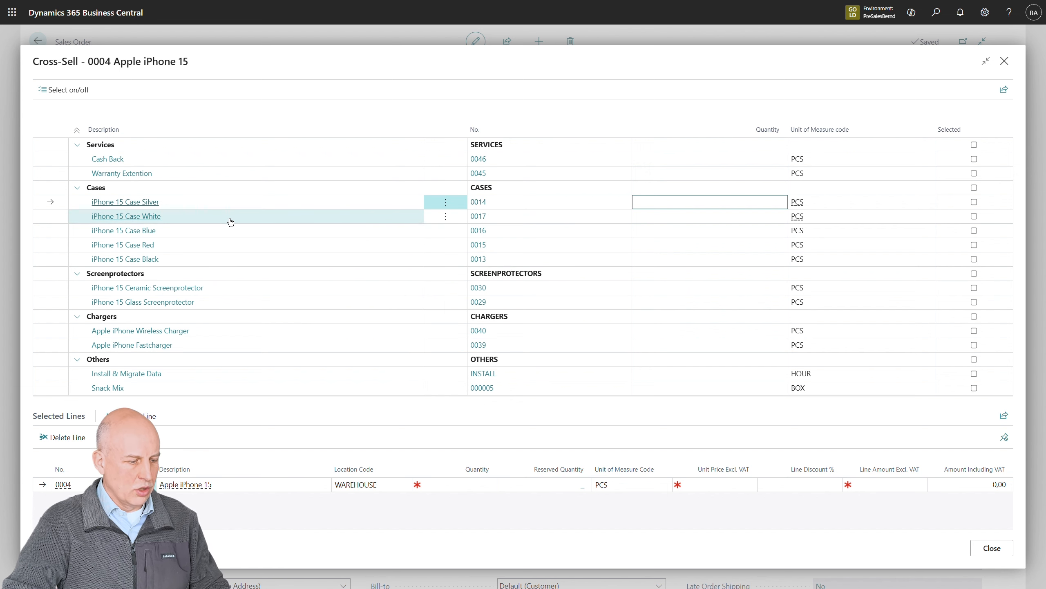
key("ctrl+alt+F1")
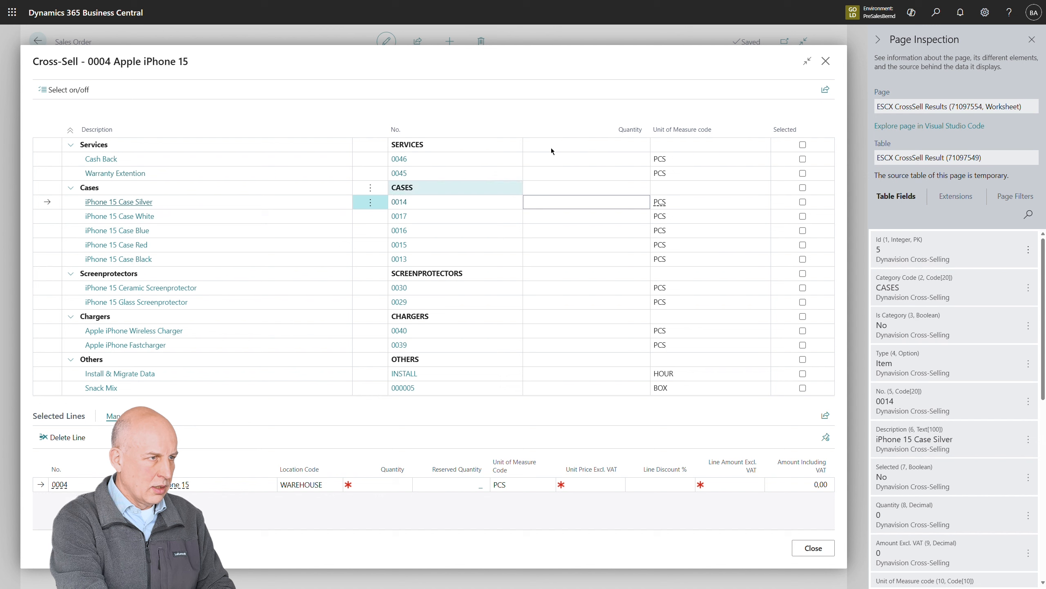
Look up the sold quantity field of iPhone 15 Case Silver in the page inspection by searching for "sold", and close the cross-sell selection and inspection
left_click(1030, 212)
type("sold")
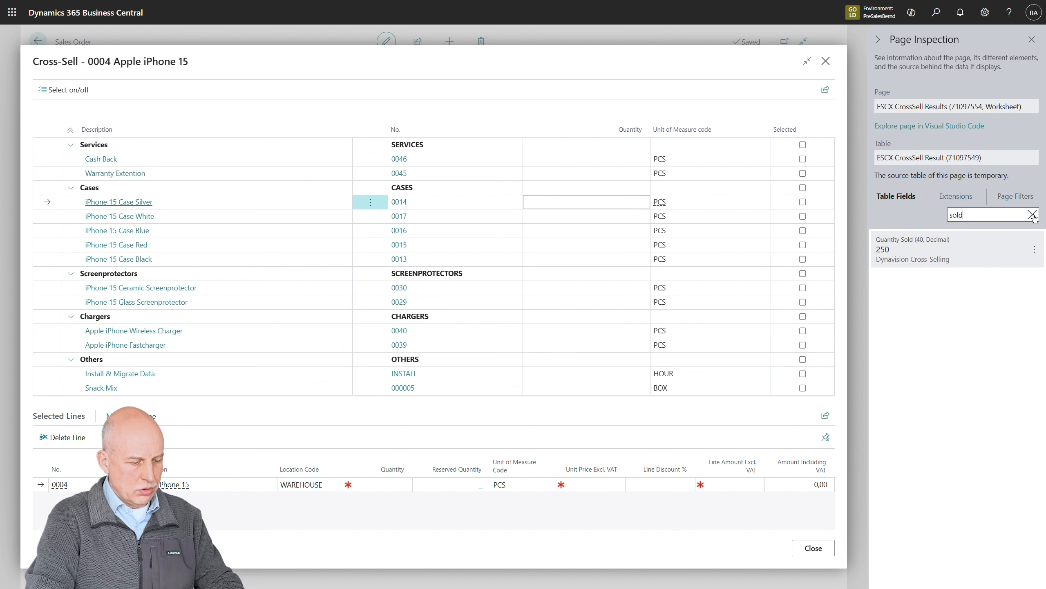
left_click(991, 254)
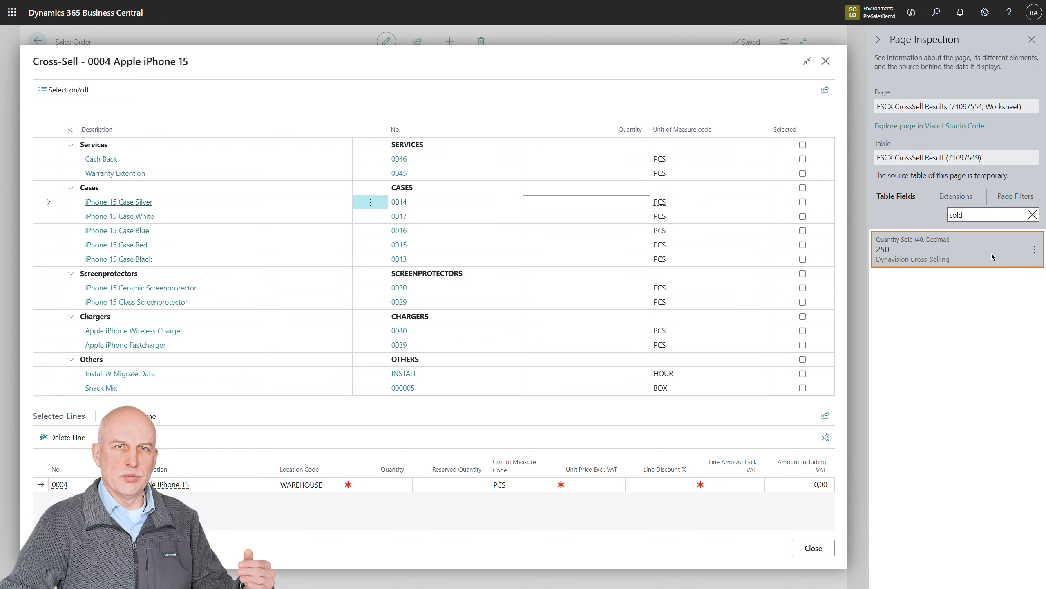
key("Escape")
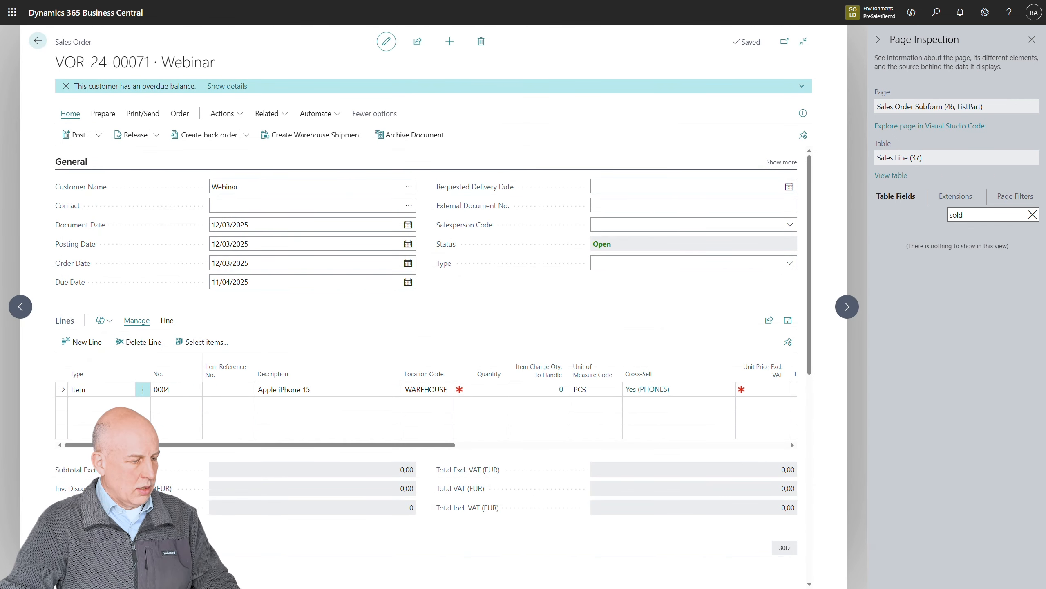
left_click(1032, 40)
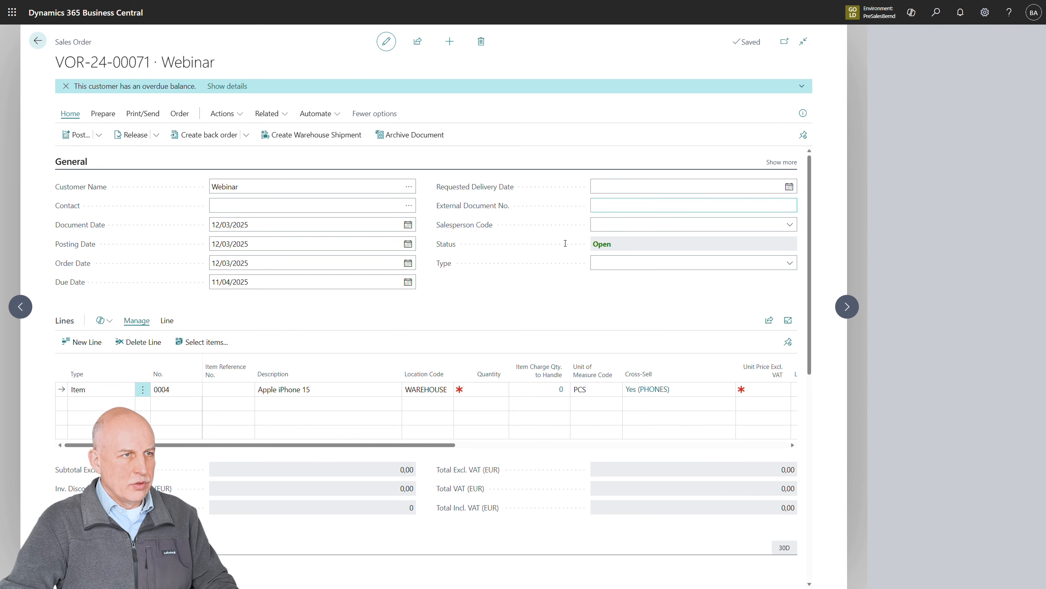
Leave the sales order and review the sorting, date formula and filter options for results in the Cross-Sell Setup
left_click(1, 259)
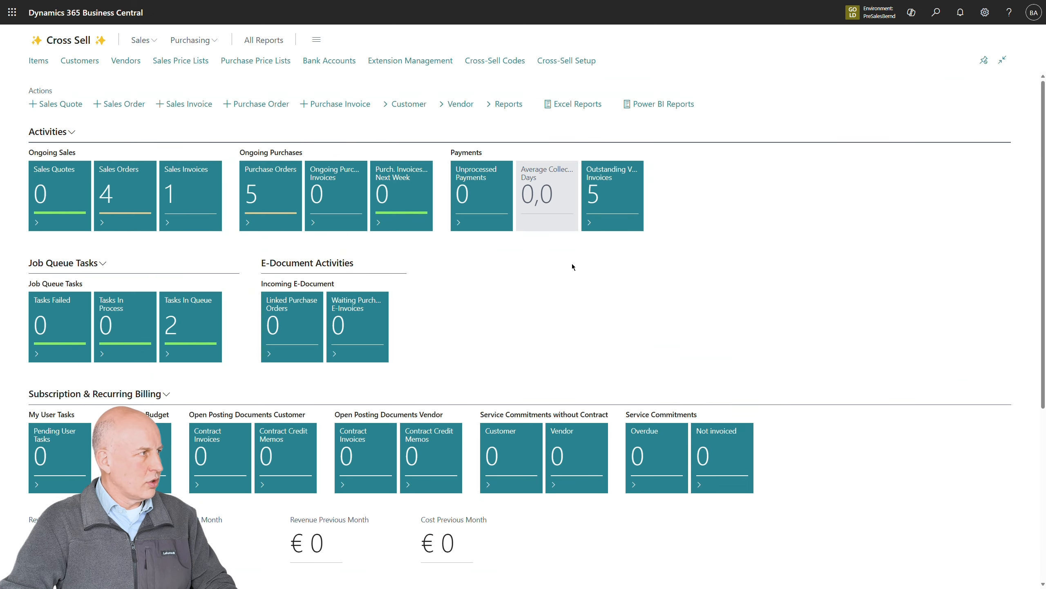
left_click(579, 67)
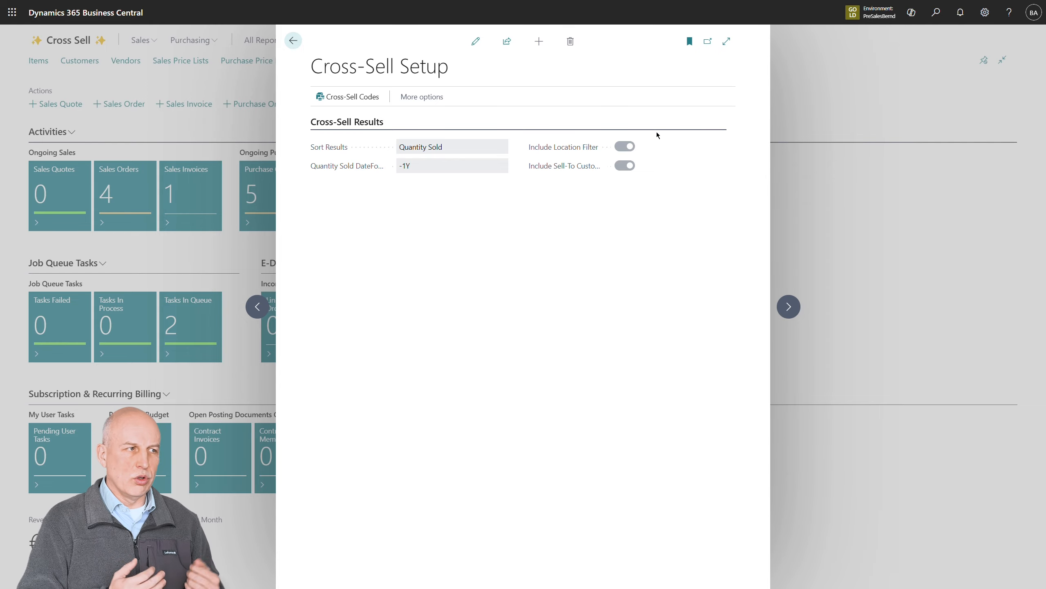
left_click(232, 124)
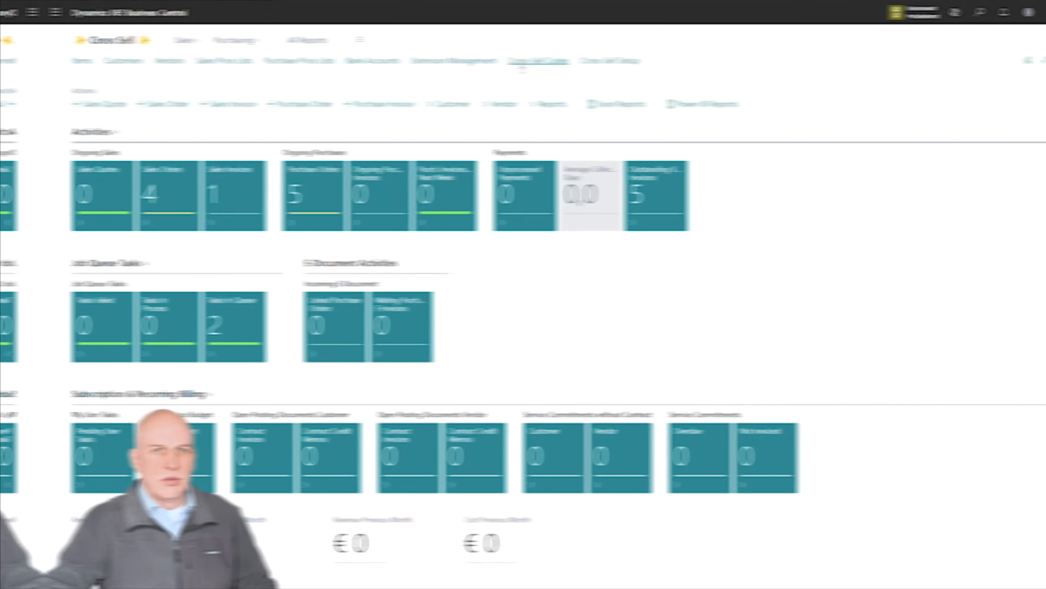
Open the PHONES cross-sell code and display the filters of its CHARGERS category
left_click(495, 60)
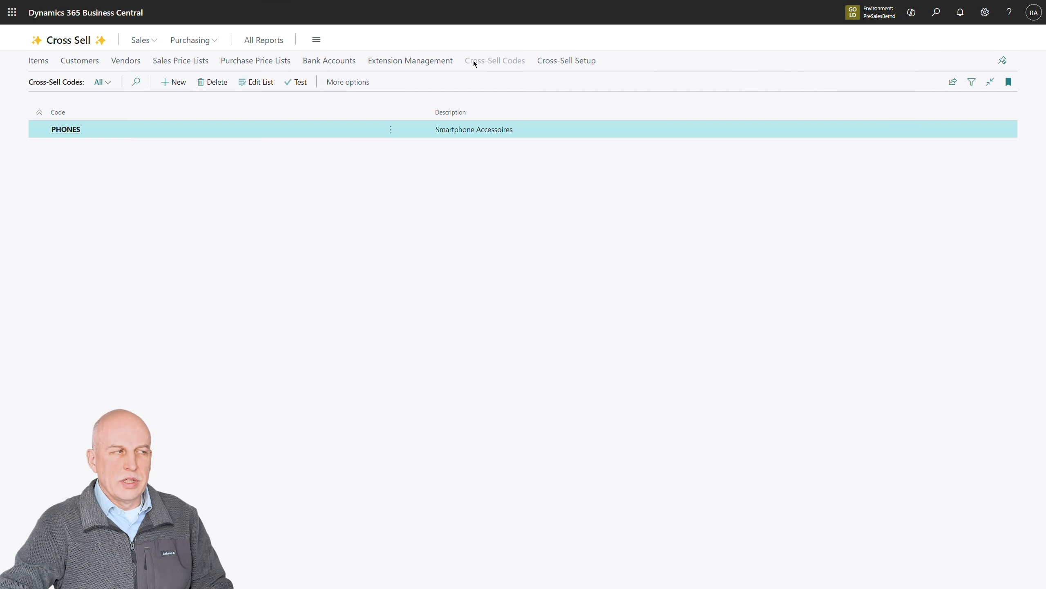
left_click(56, 130)
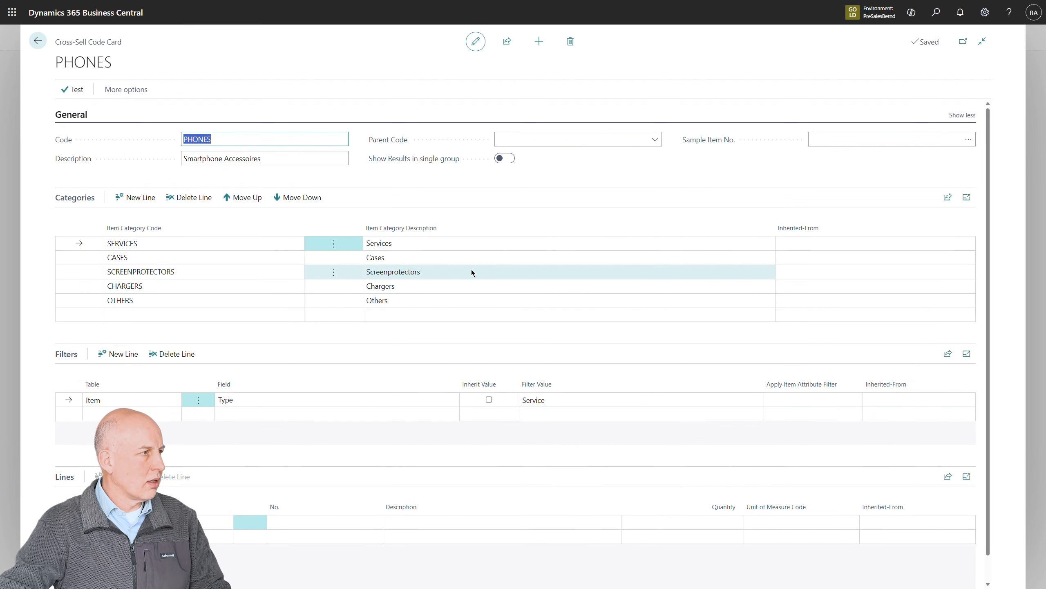
left_click(112, 290)
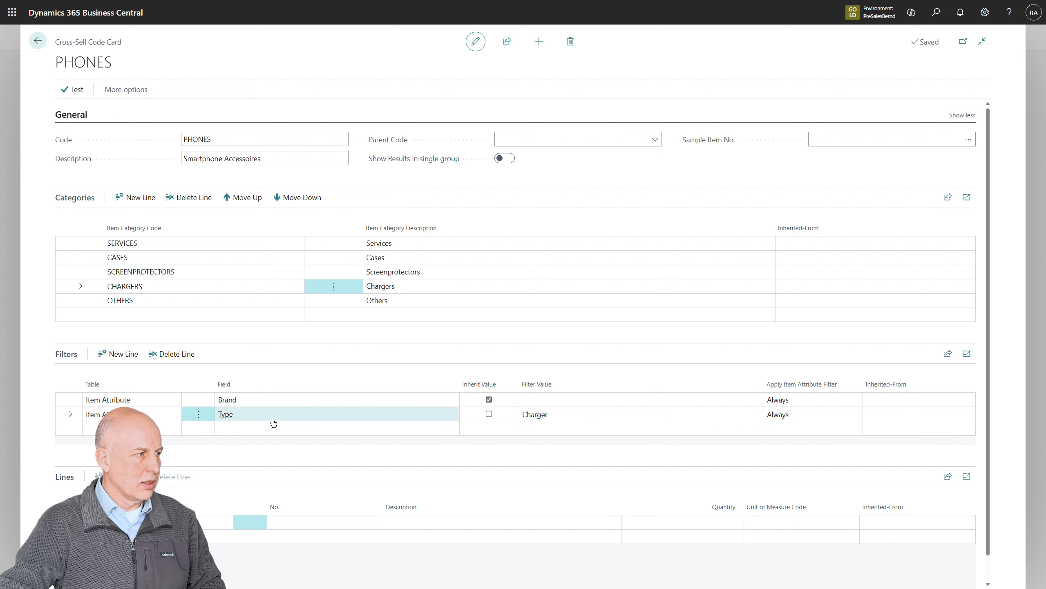
Test the PHONES cross-sell code with item Apple iPhone 15 and review the chargers offered
left_click(81, 97)
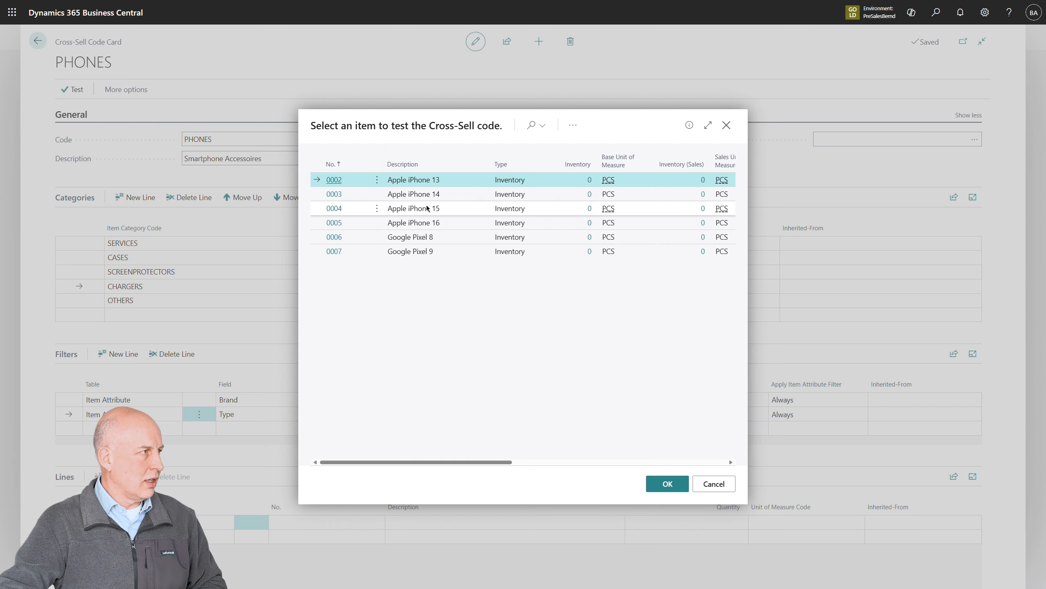
left_click(396, 208)
left_click(670, 484)
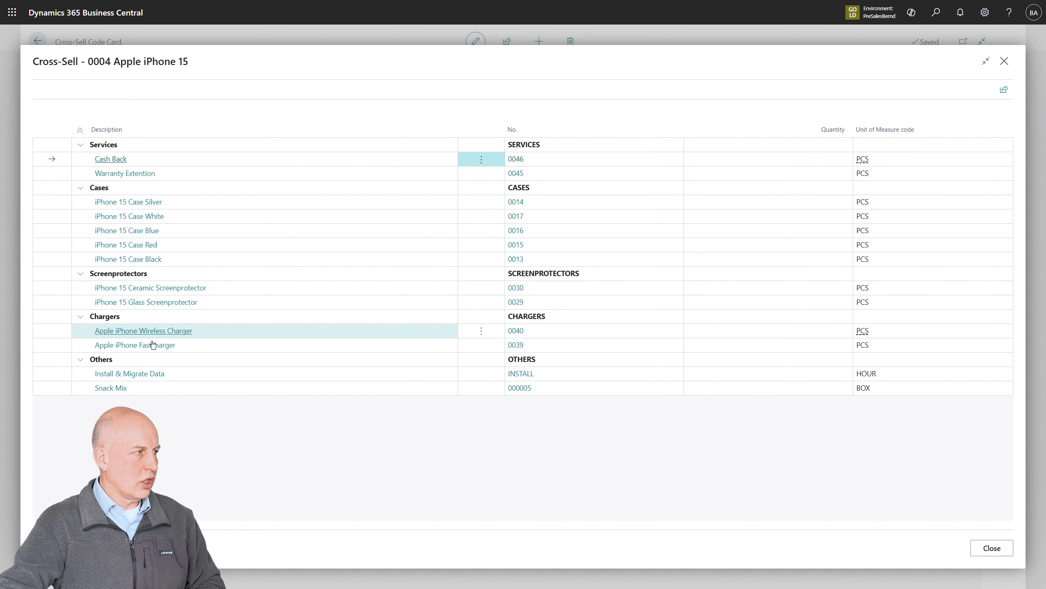
key("Escape")
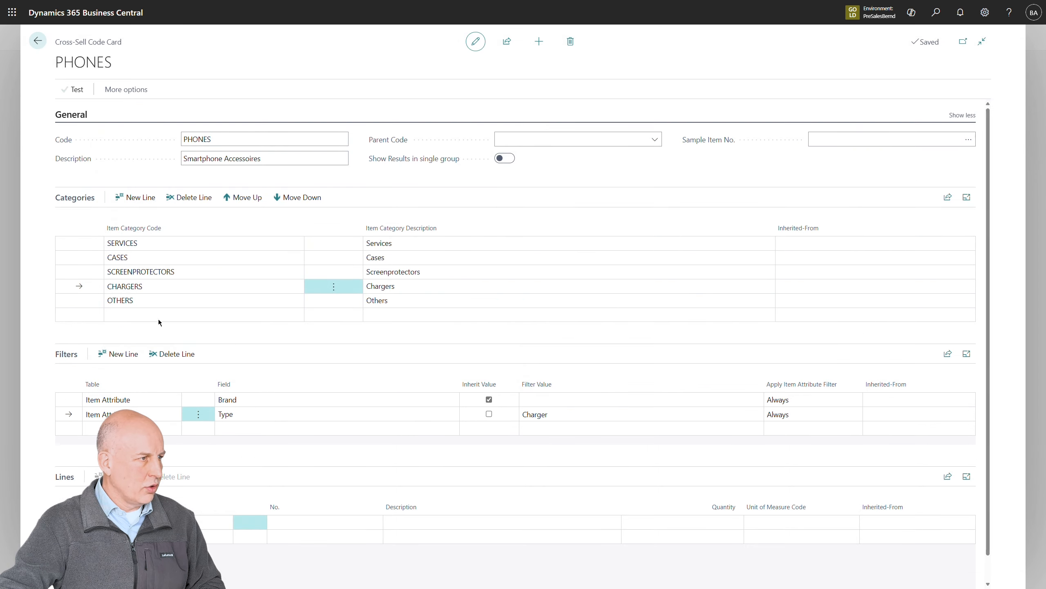
Test the PHONES cross-sell code with item Google Pixel 8 and review the chargers offered
left_click(75, 101)
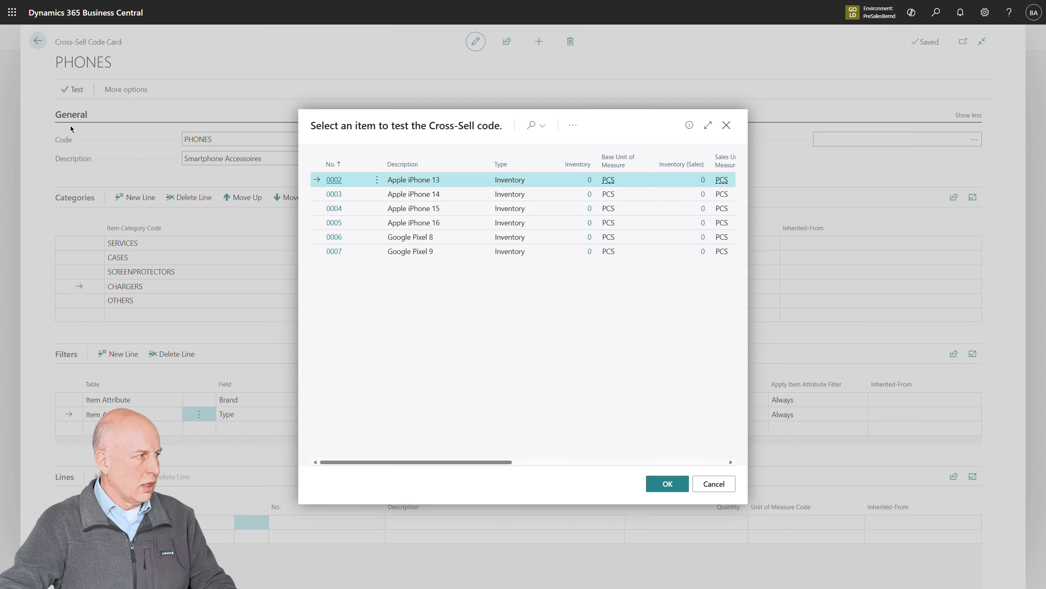
left_click(428, 237)
left_click(667, 483)
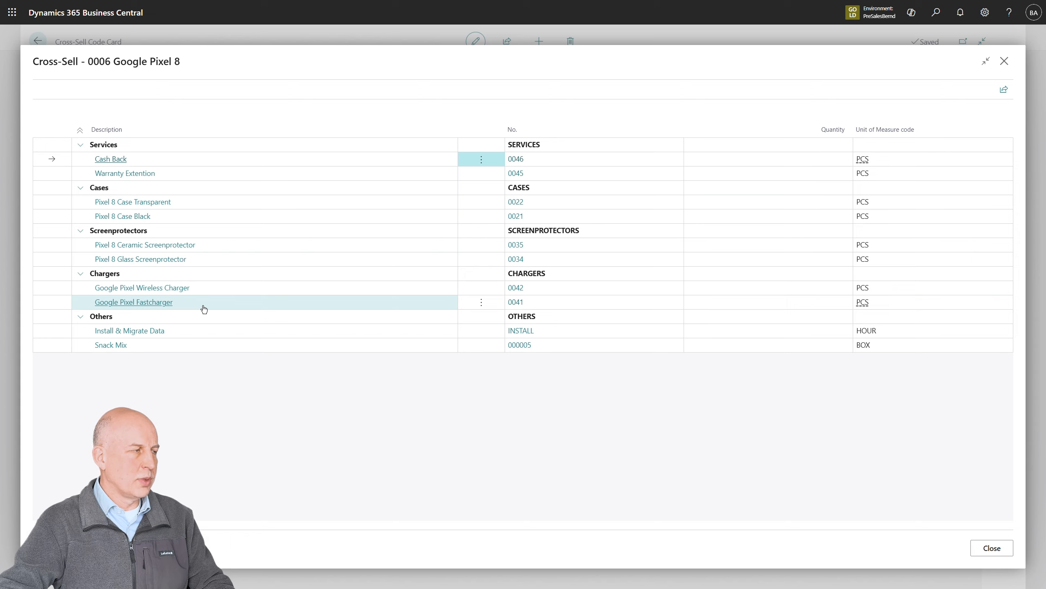
key("Escape")
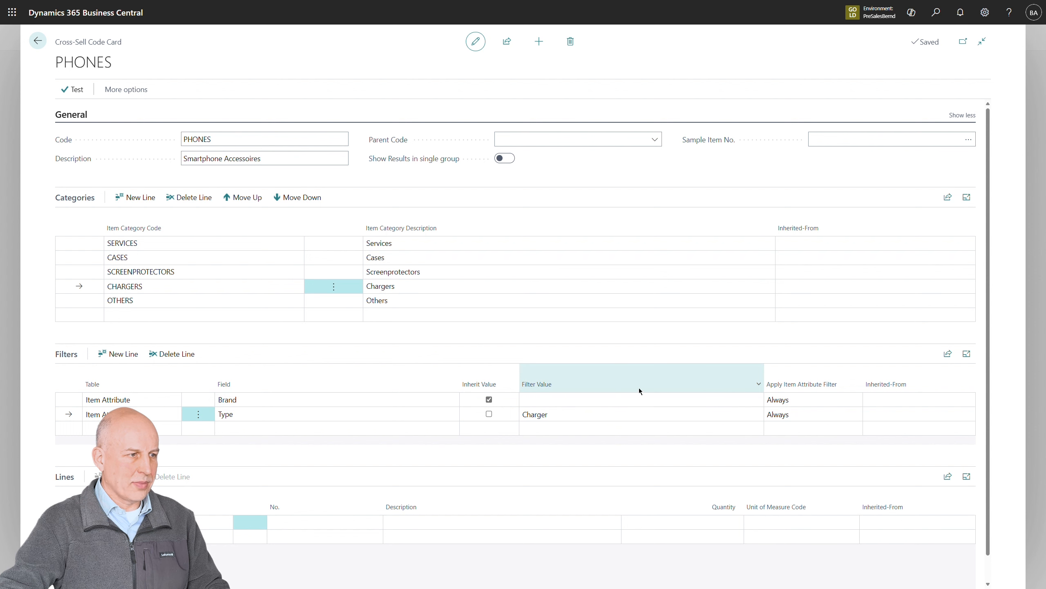
Set the CHARGERS category's Brand attribute filter to apply "When attribute exists"
left_click(817, 399)
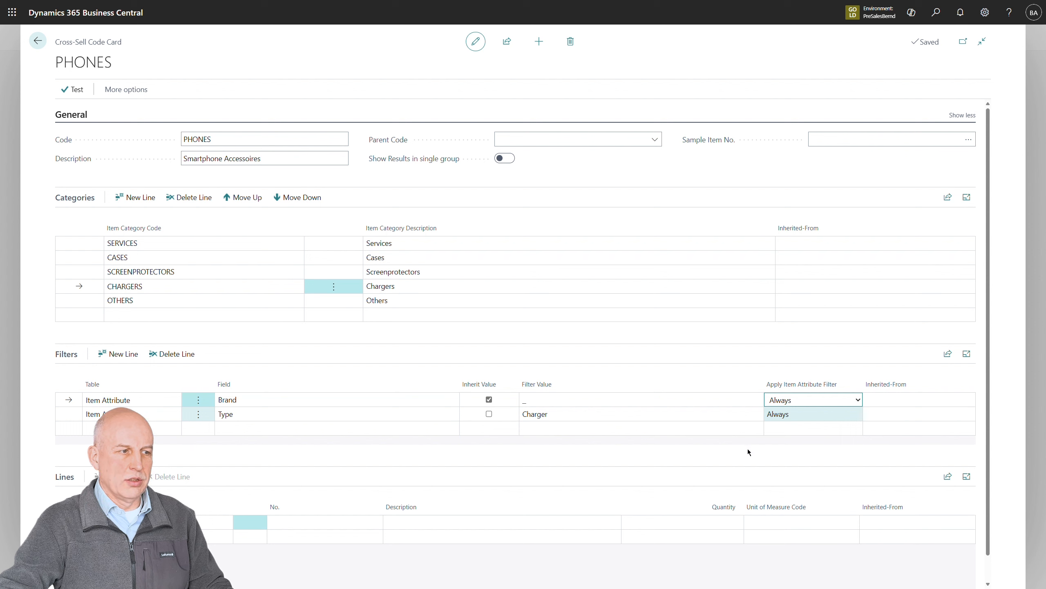
key("Down")
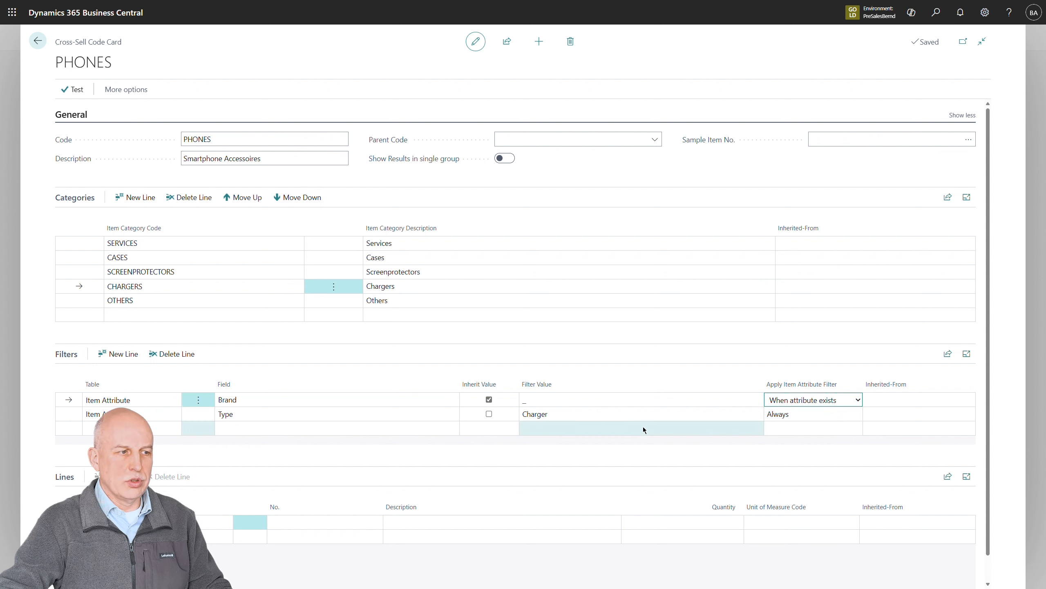
left_click(641, 416)
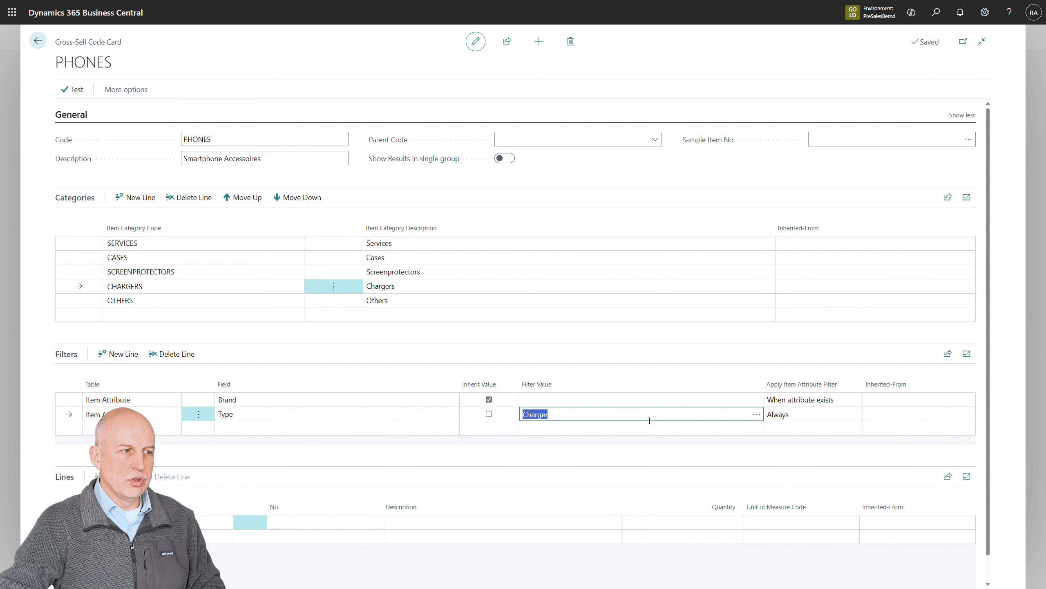
Test the changed Brand filter with item Apple iPhone 15 and review the Chargers group
left_click(82, 93)
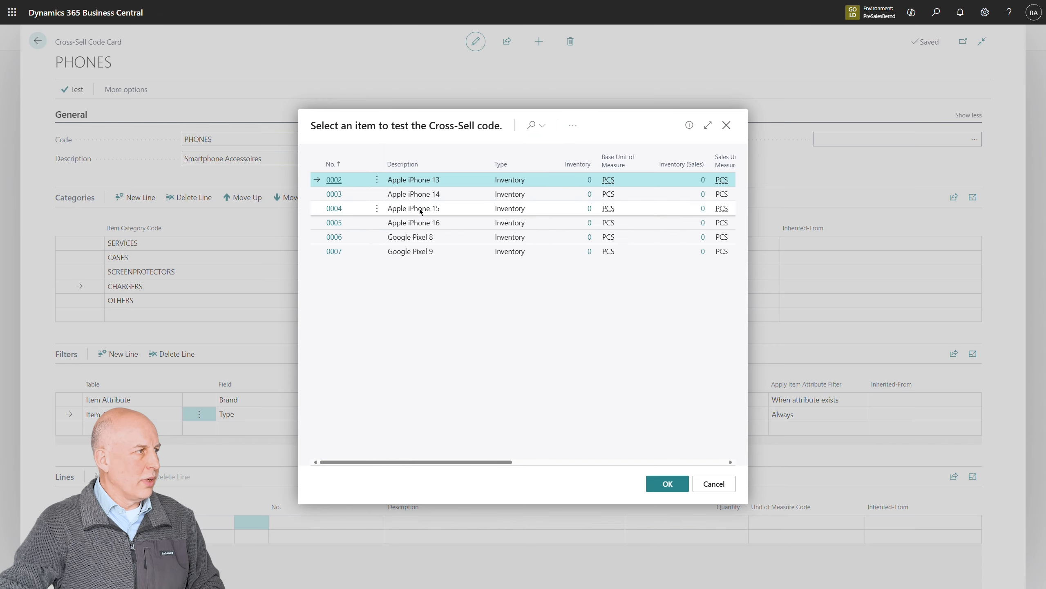
left_click(420, 211)
left_click(681, 485)
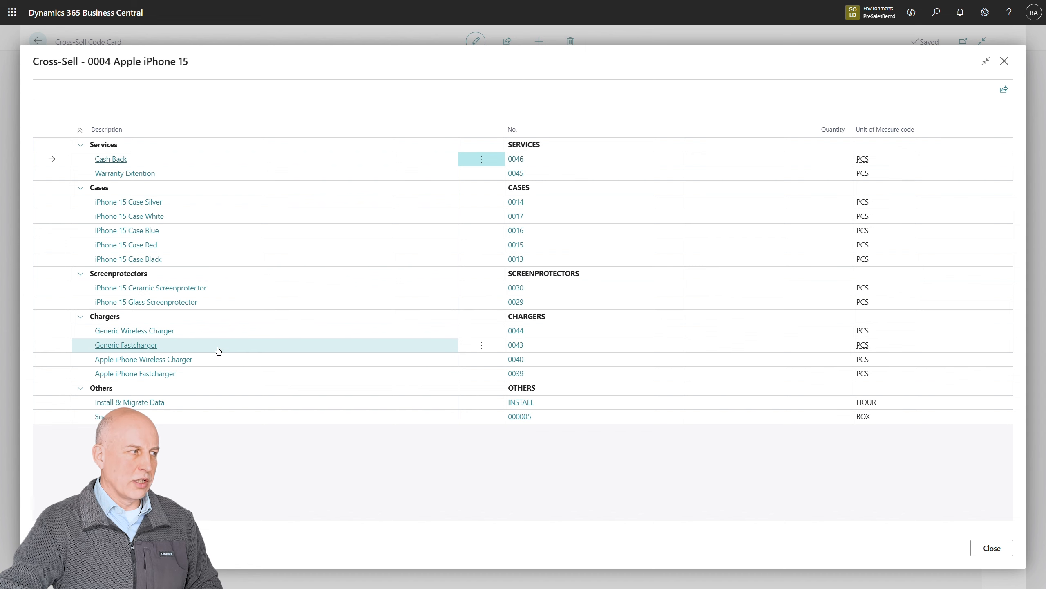
key("Escape")
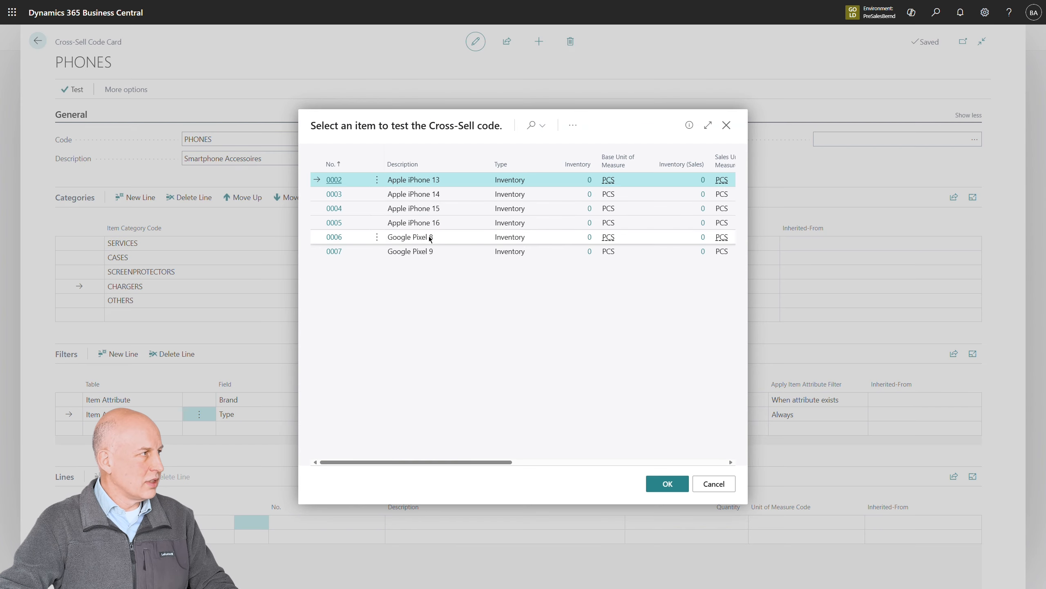
Test the changed Brand filter with item Google Pixel 8 and review the Chargers group
left_click(437, 236)
left_click(667, 483)
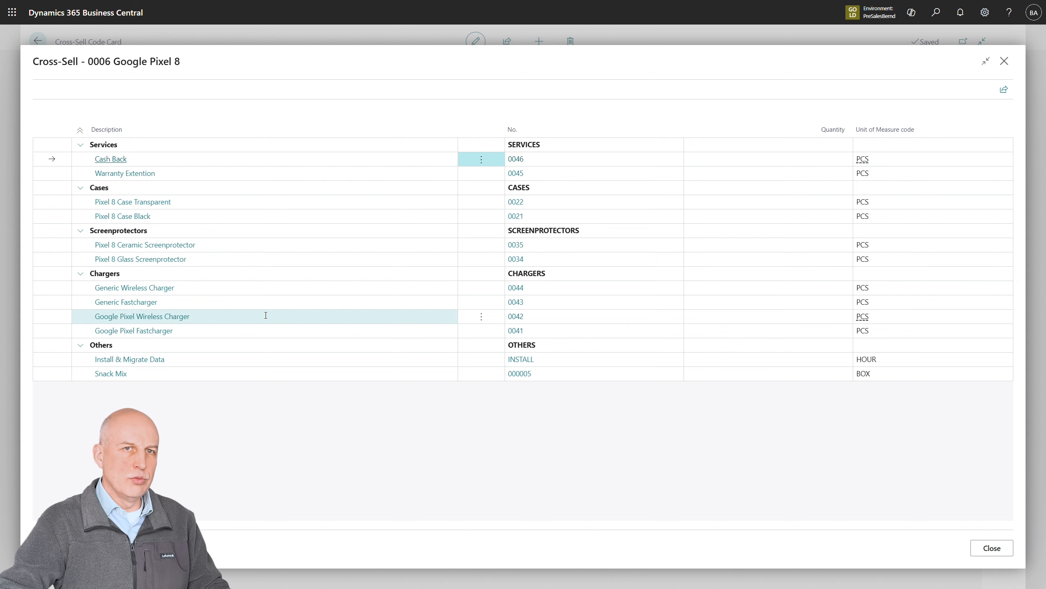
key("Escape")
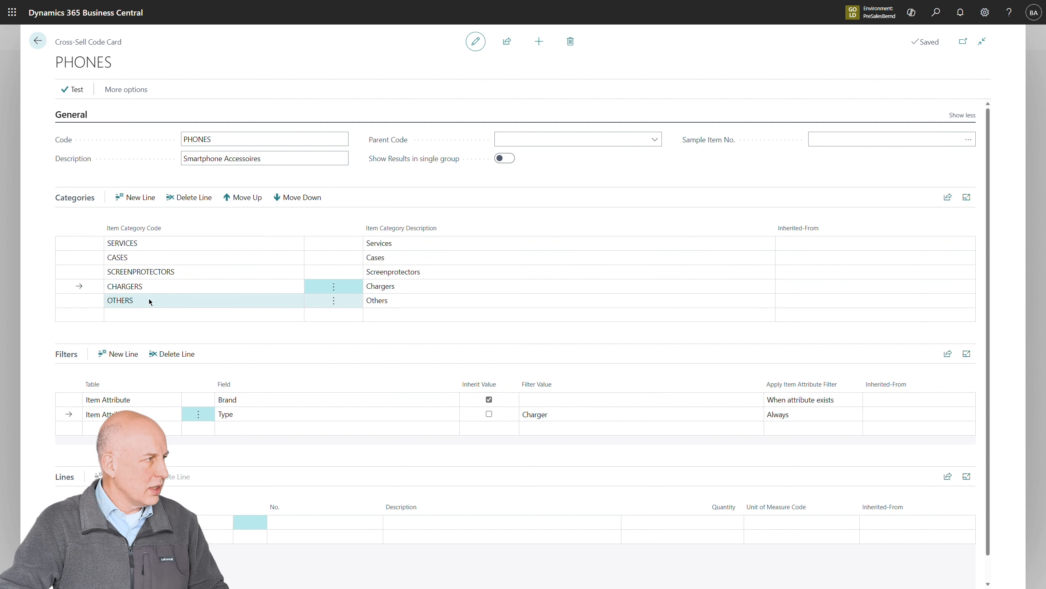
Reorder the categories of the PHONES code so that CHARGERS comes first and CASES second
left_click(247, 198)
left_click(246, 197)
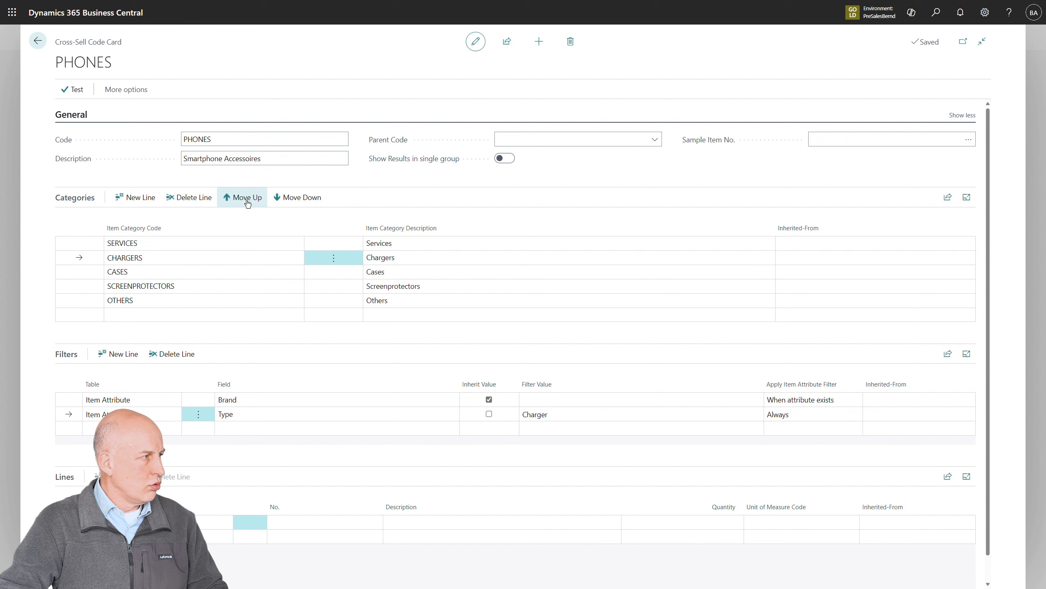
left_click(246, 197)
left_click(193, 272)
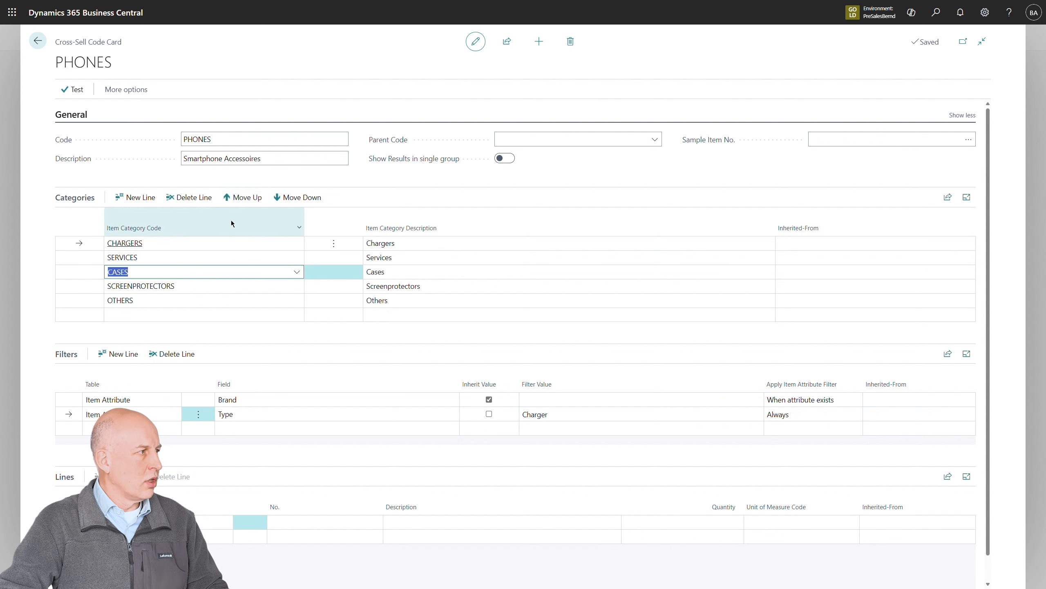
left_click(247, 197)
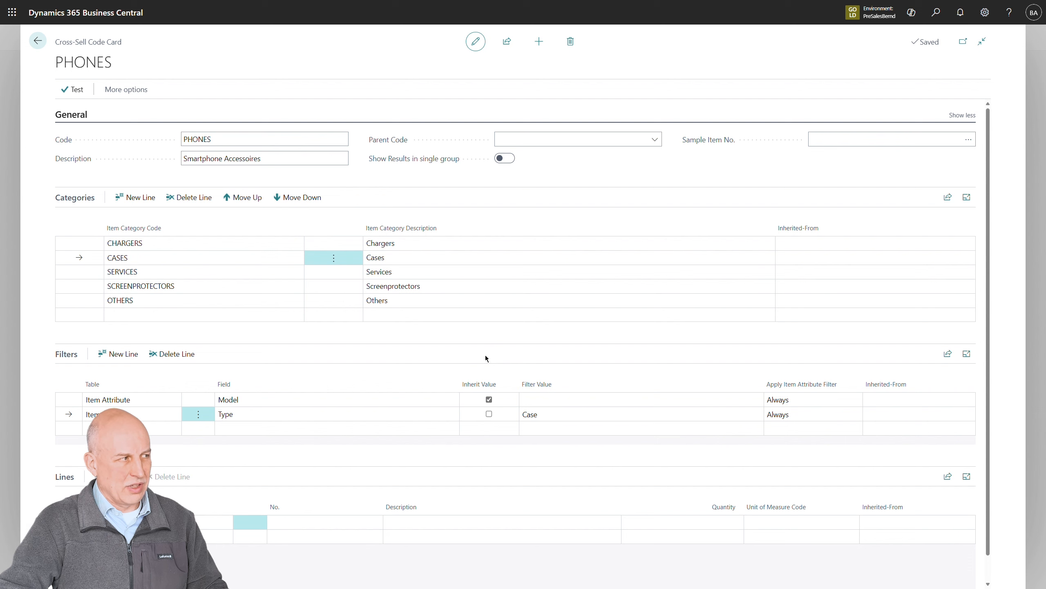
Test the new category order with item Apple iPhone 15, and leave the cross-sell codes for the home page
left_click(86, 100)
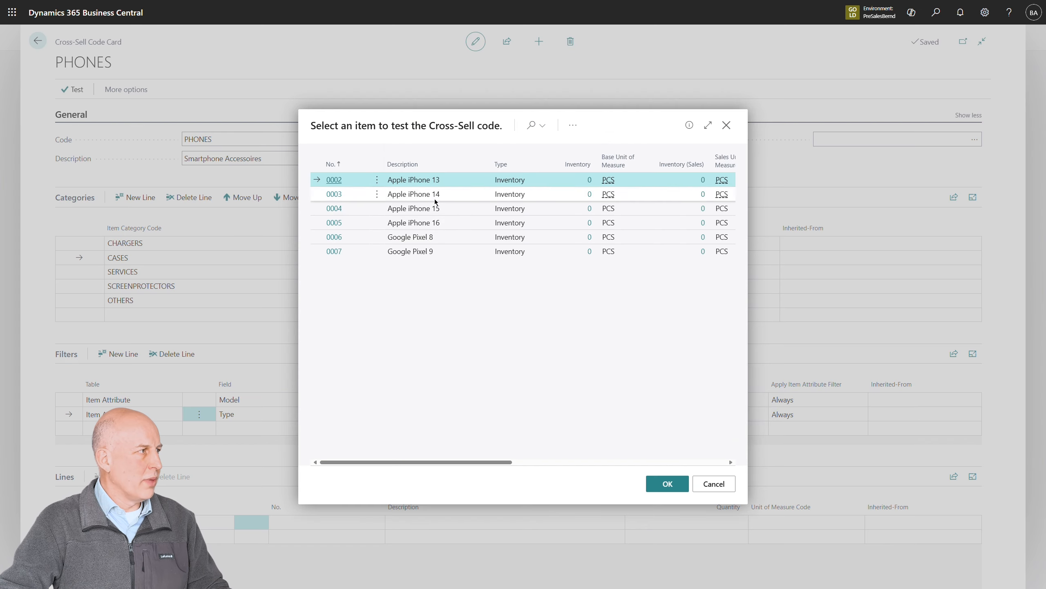
left_click(437, 208)
left_click(677, 485)
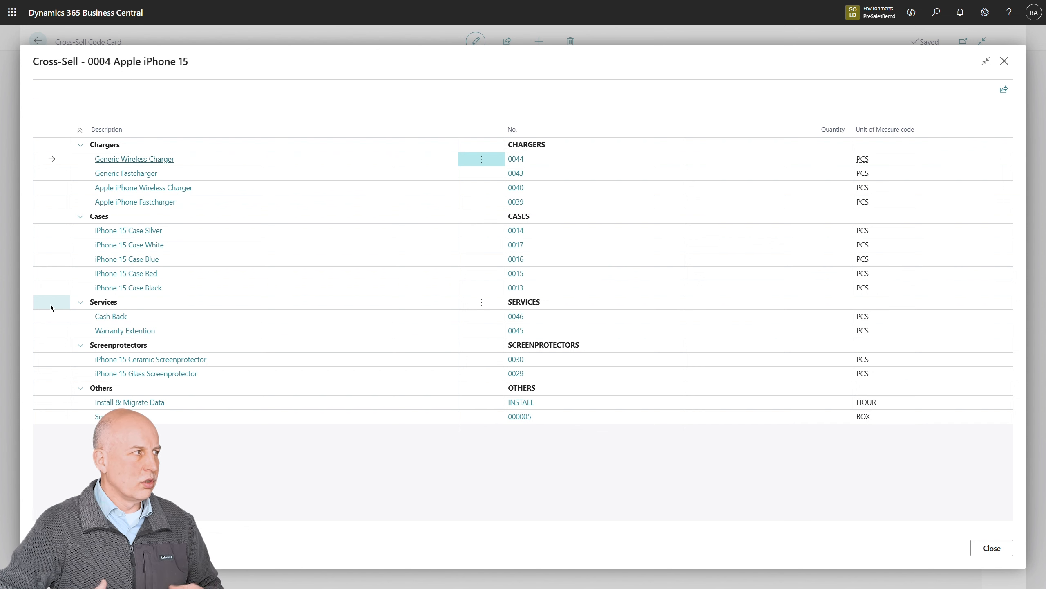
key("Escape")
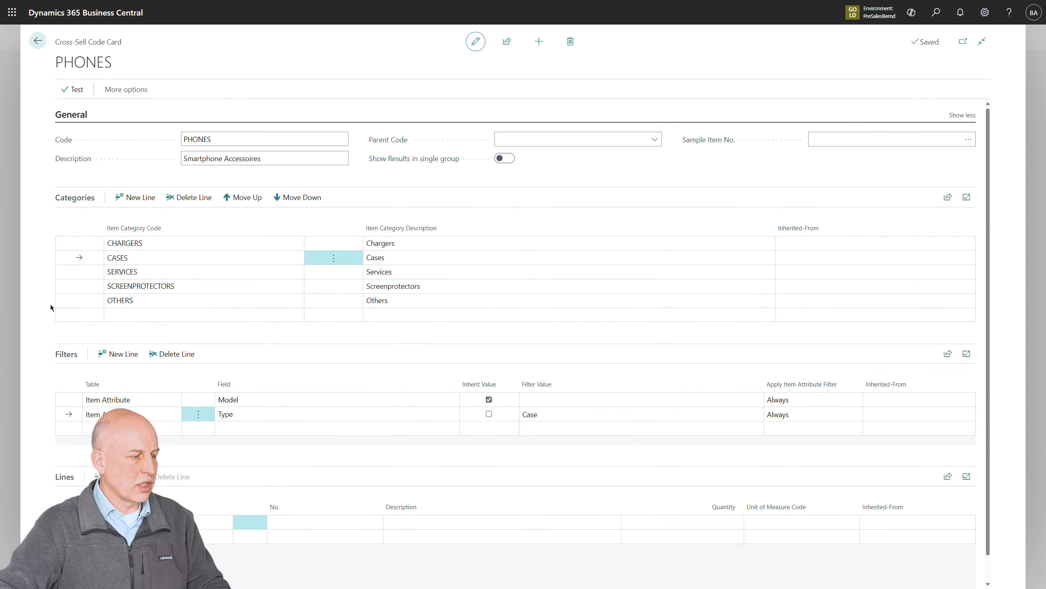
key("Escape")
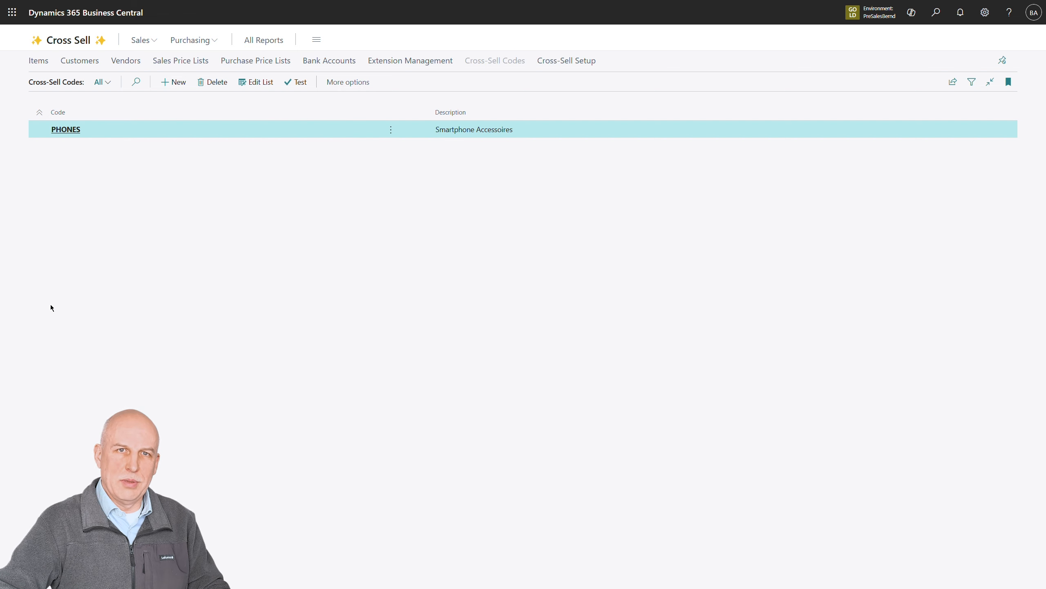
key("Escape")
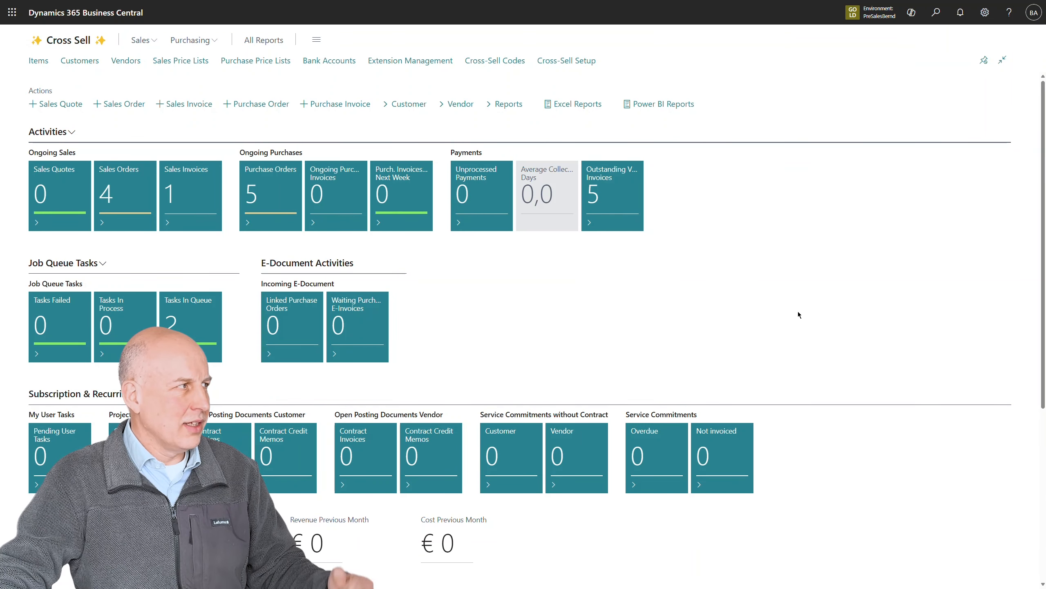
Review the attribute values of item Snack Mix from the item list, and return to the list without changing them
left_click(34, 62)
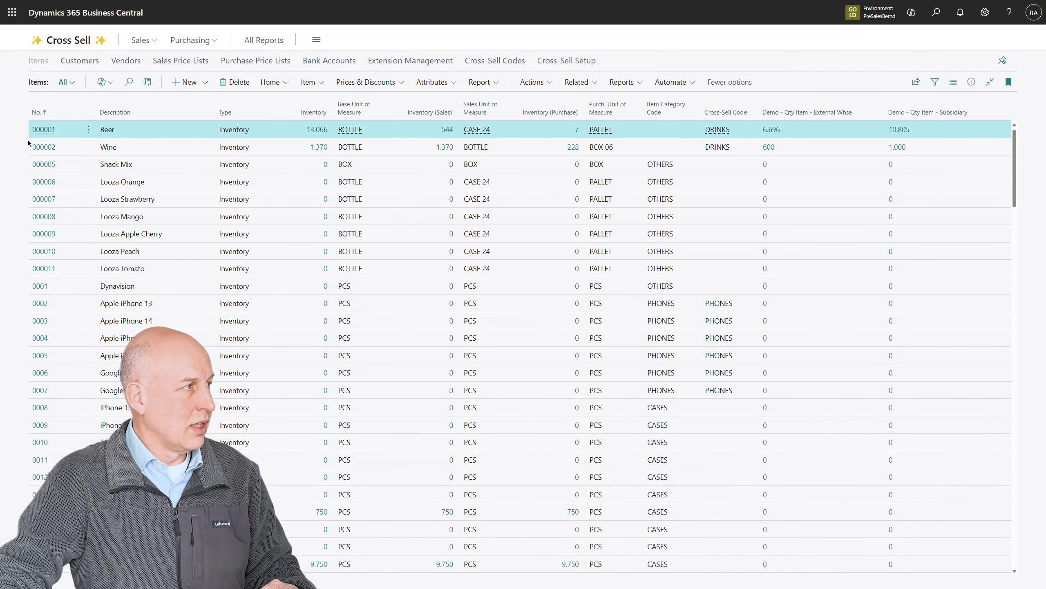
left_click(43, 164)
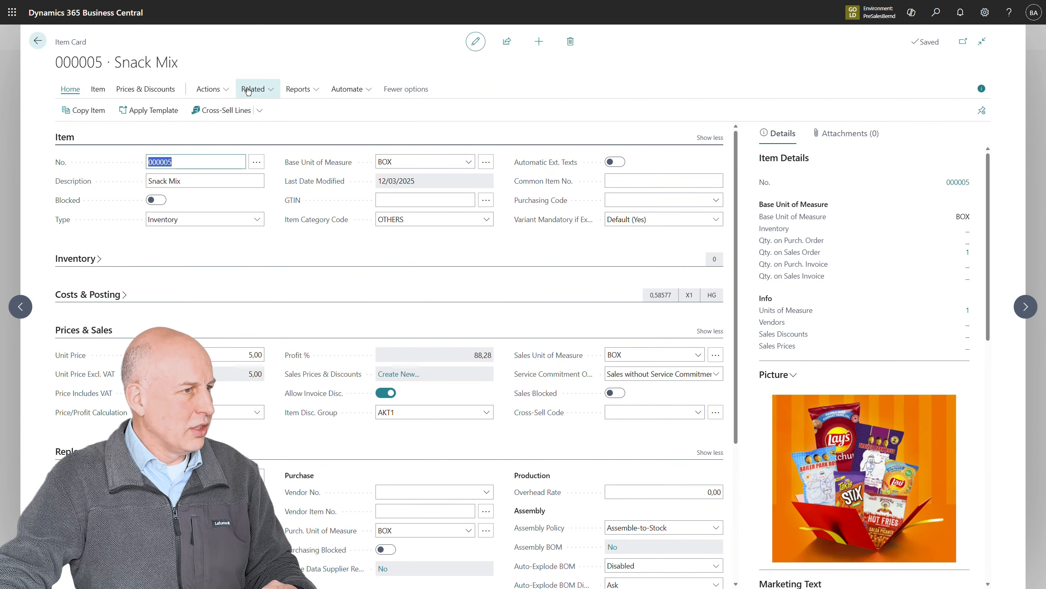
left_click(100, 94)
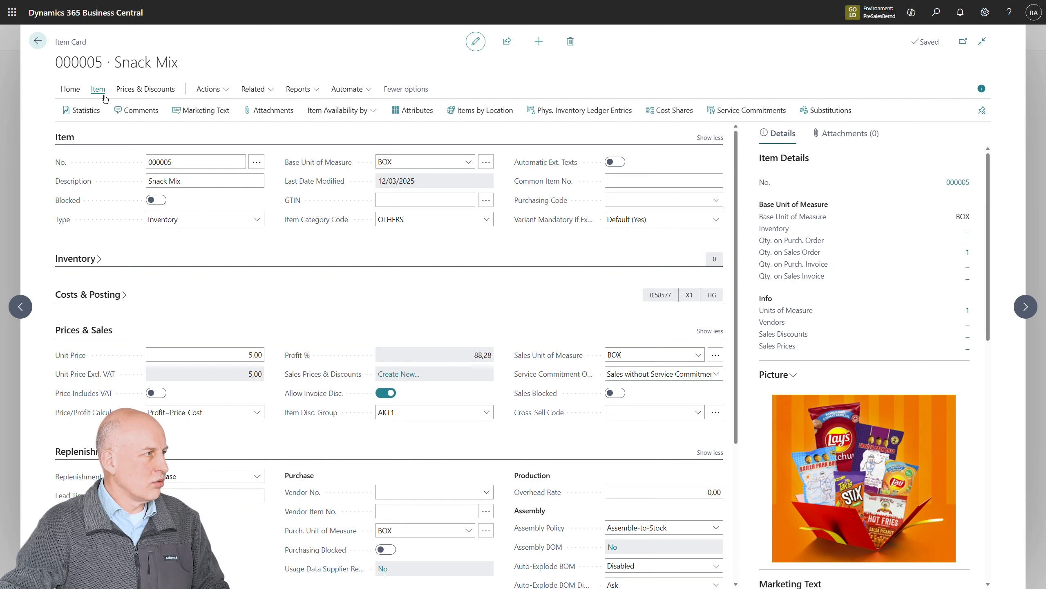
left_click(401, 109)
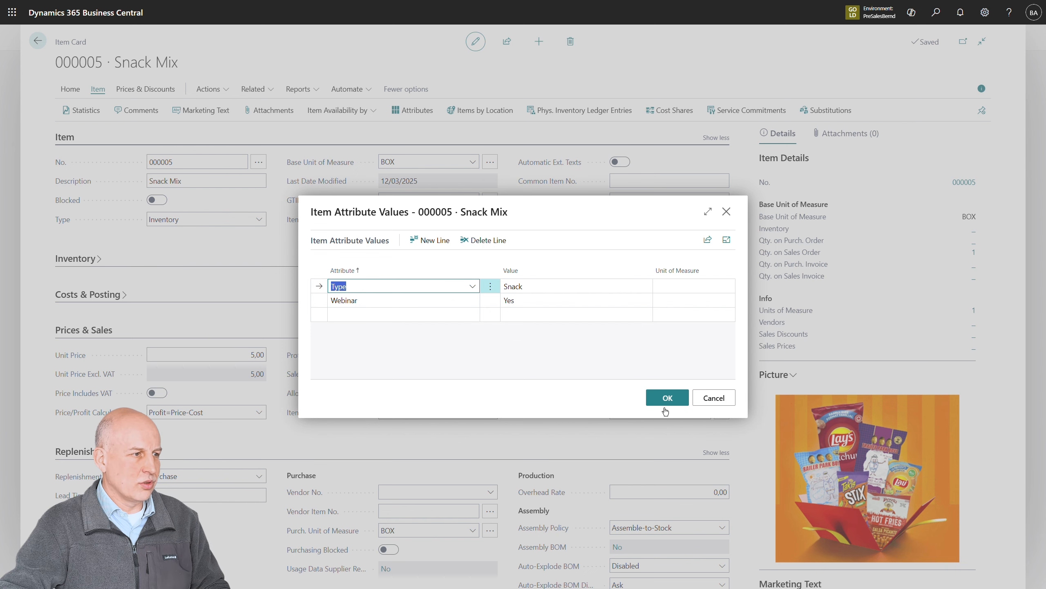
left_click(719, 399)
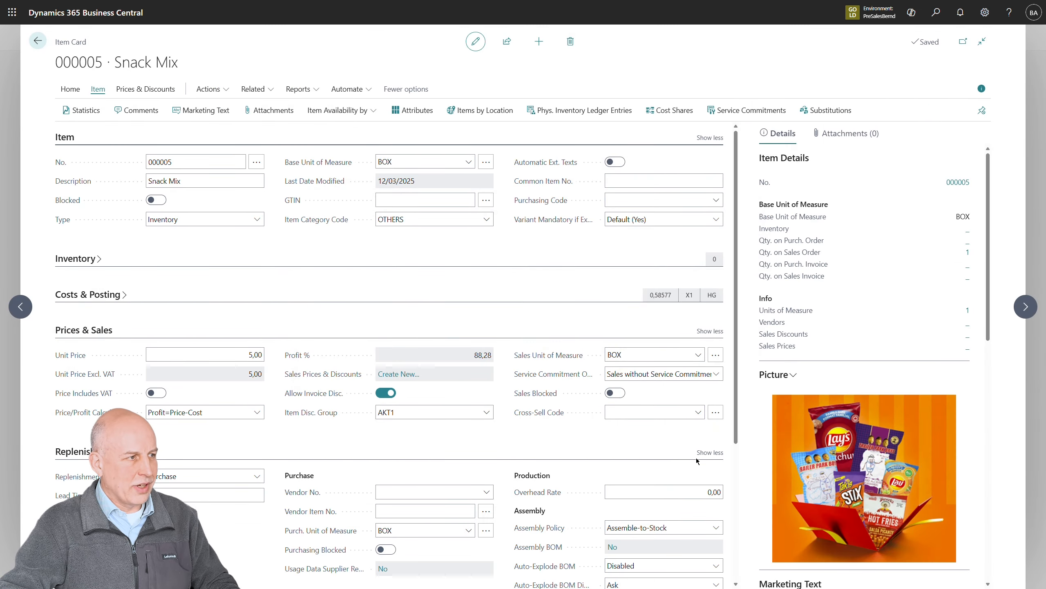
key("Escape")
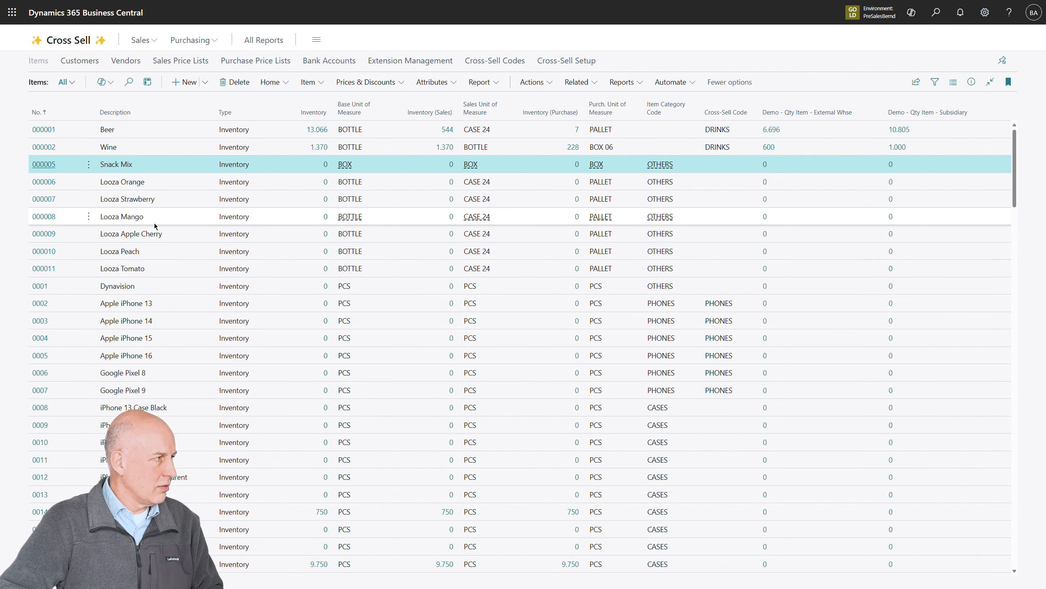
Select the six Looza items, from Looza Orange to Looza Tomato, and open their shared attribute values for editing
left_click(160, 178)
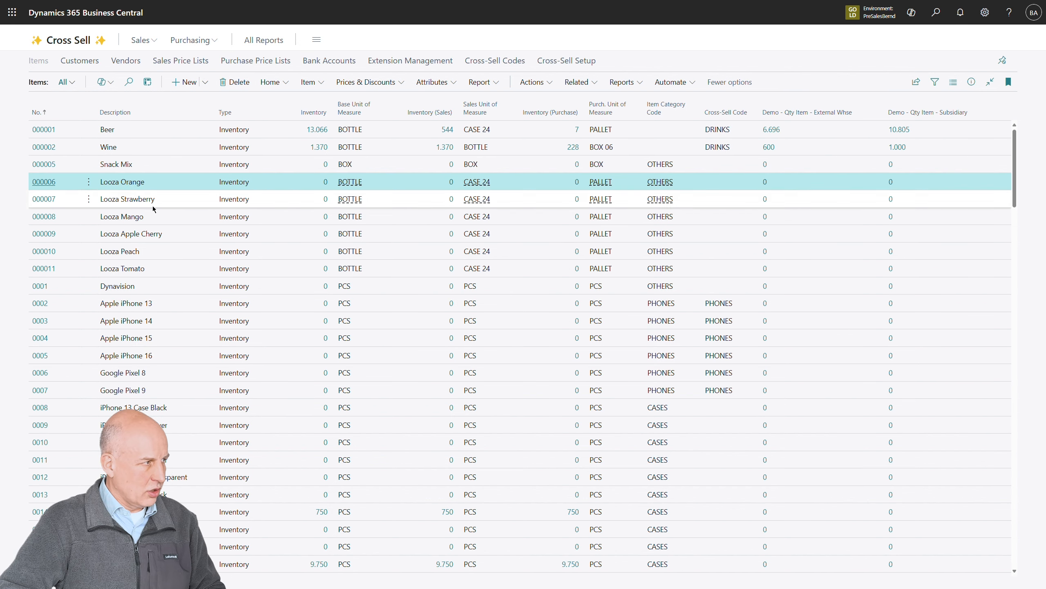
left_click(160, 272, "shift")
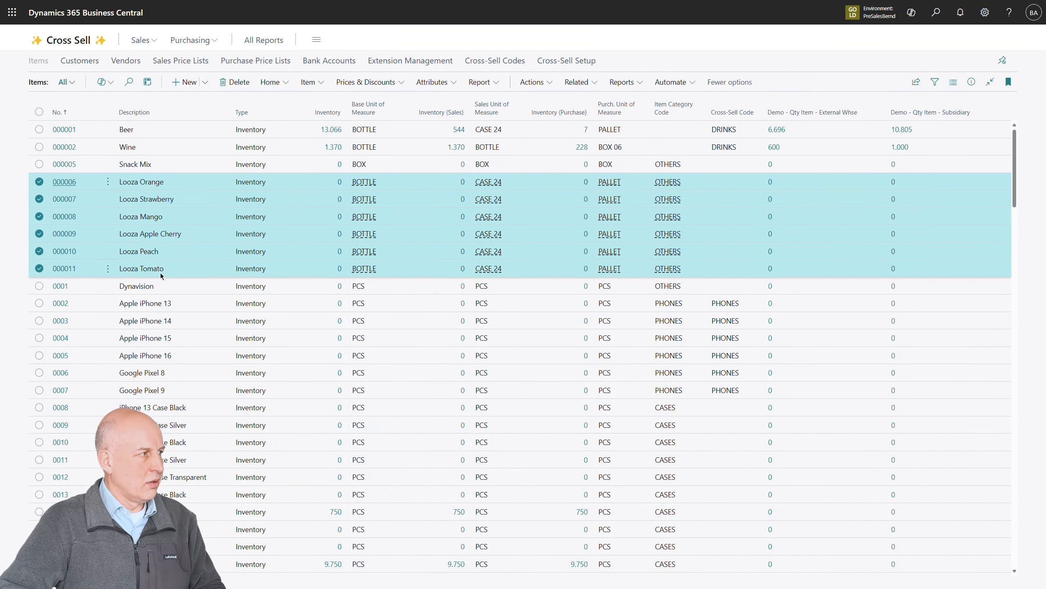
left_click(459, 89)
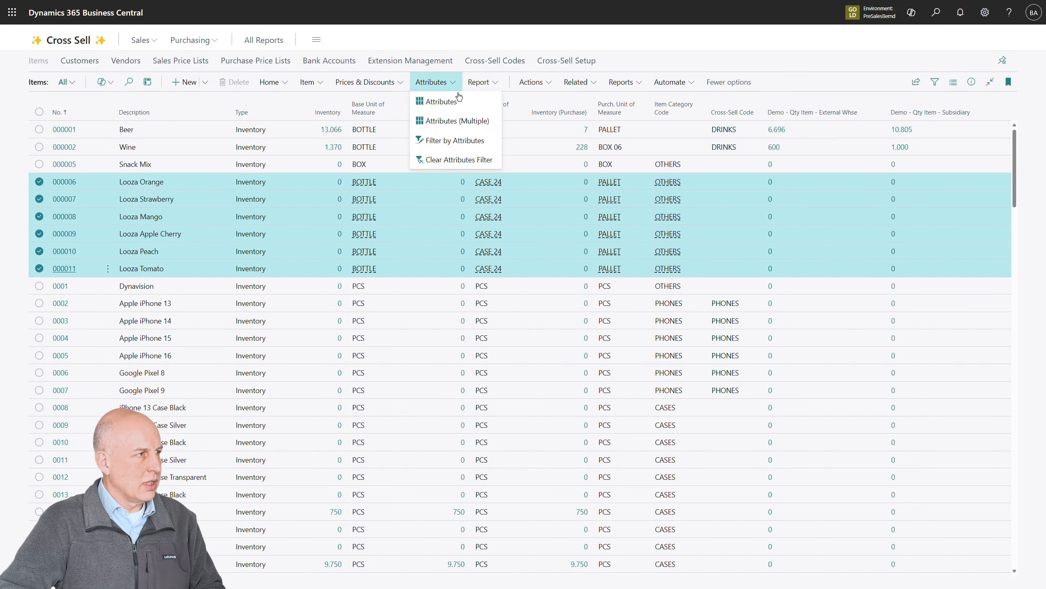
left_click(455, 121)
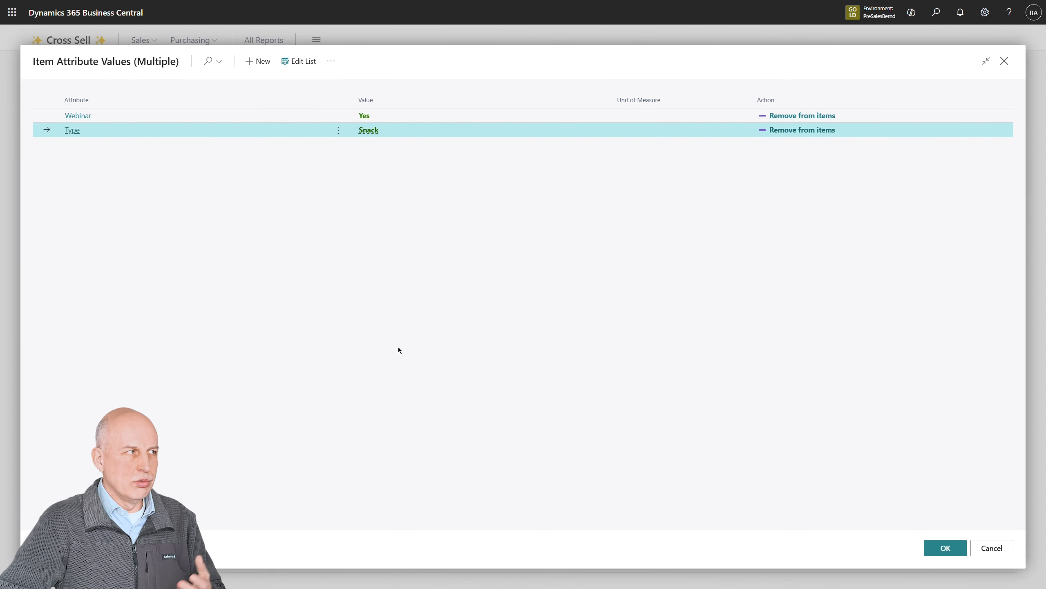
left_click(299, 61)
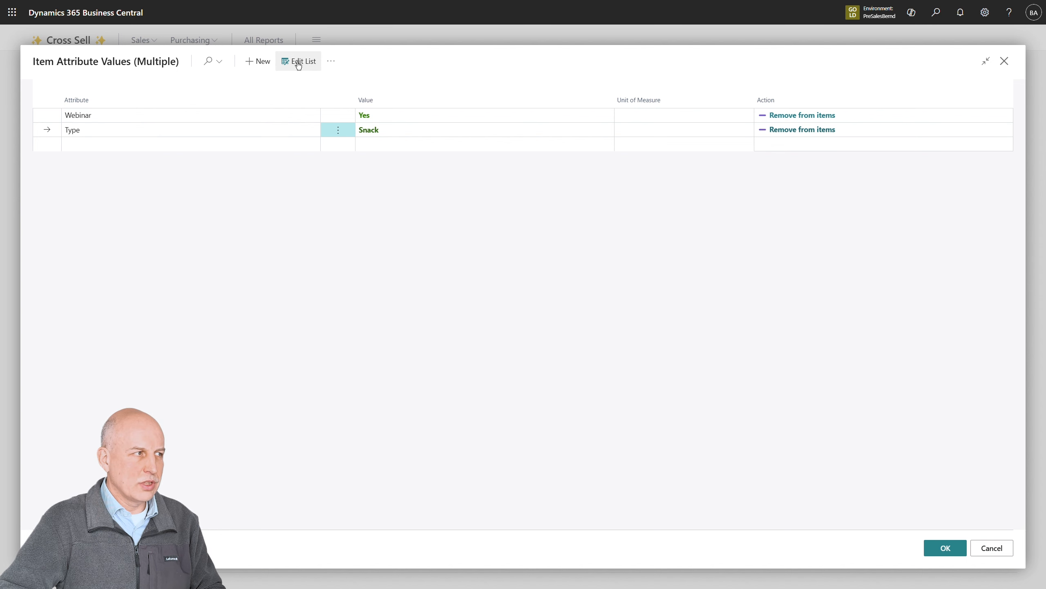
Add the attribute Model with the value Drinks to all selected Looza items and confirm the attribute values
left_click(261, 145)
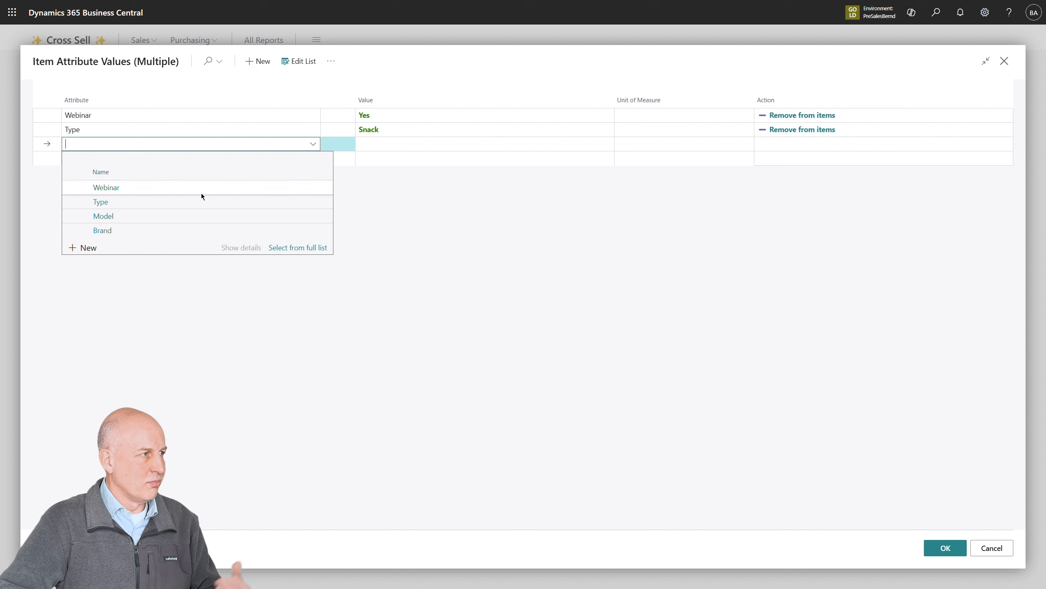
left_click(172, 215)
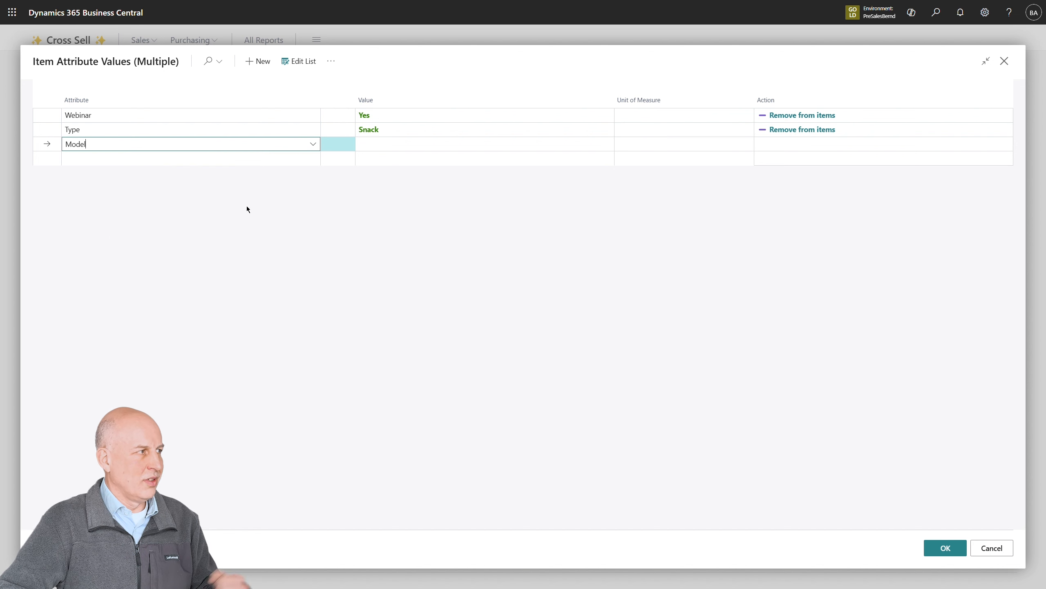
left_click(407, 150)
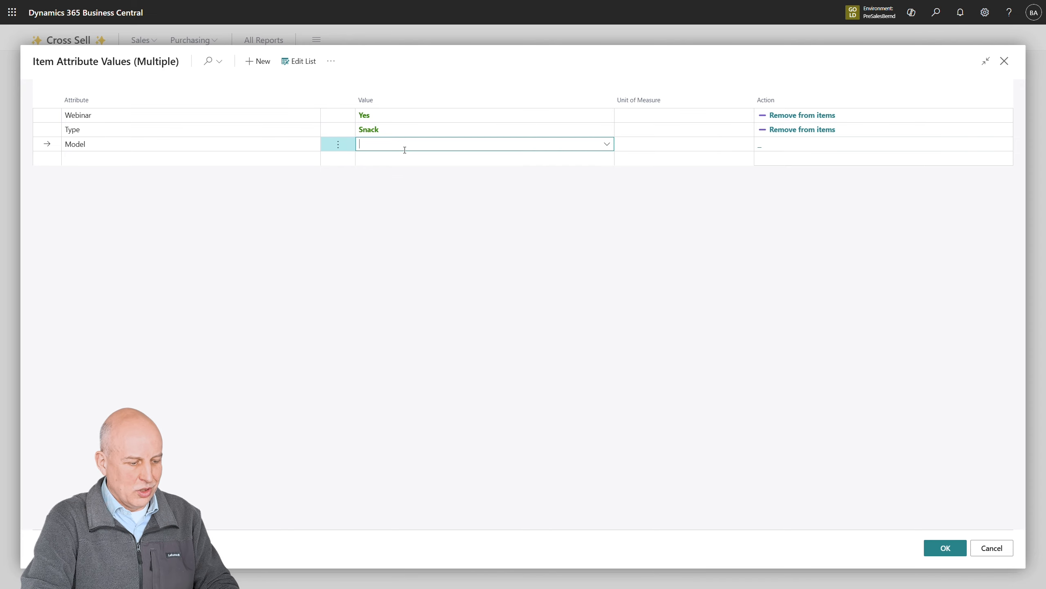
type("Drinks")
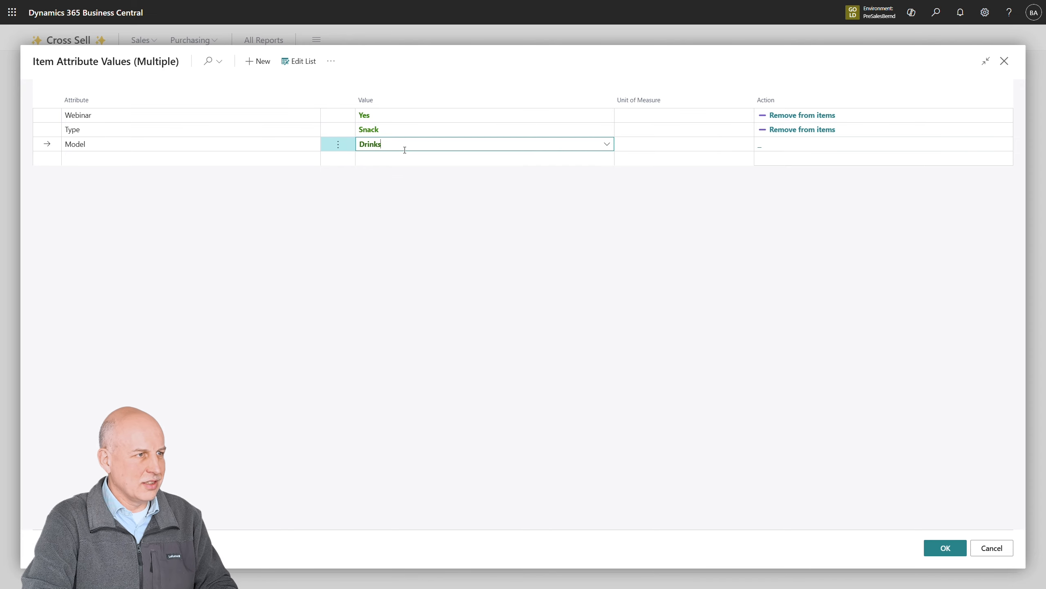
key("Return")
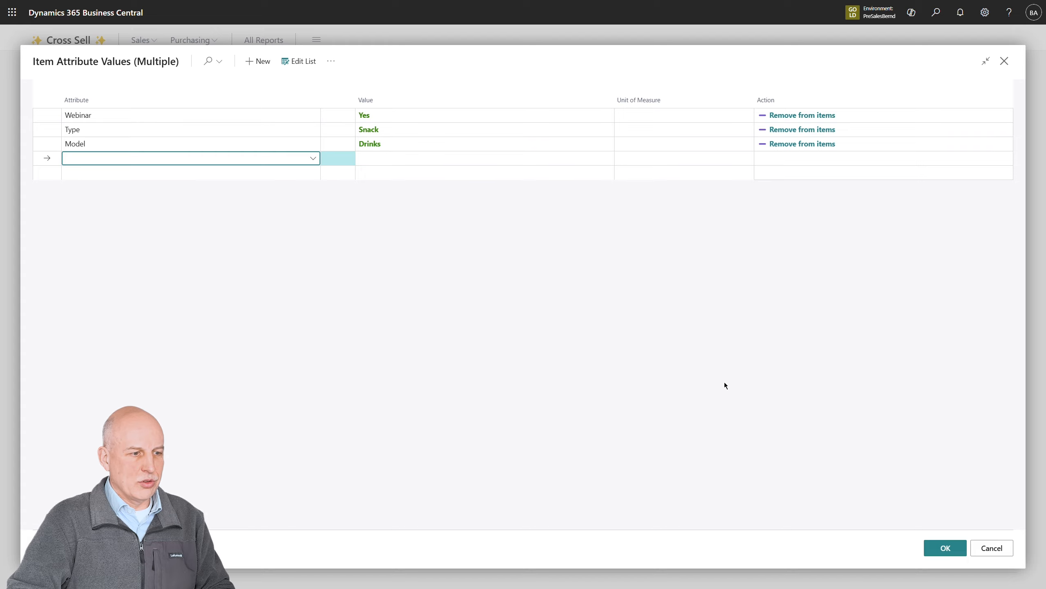
left_click(959, 551)
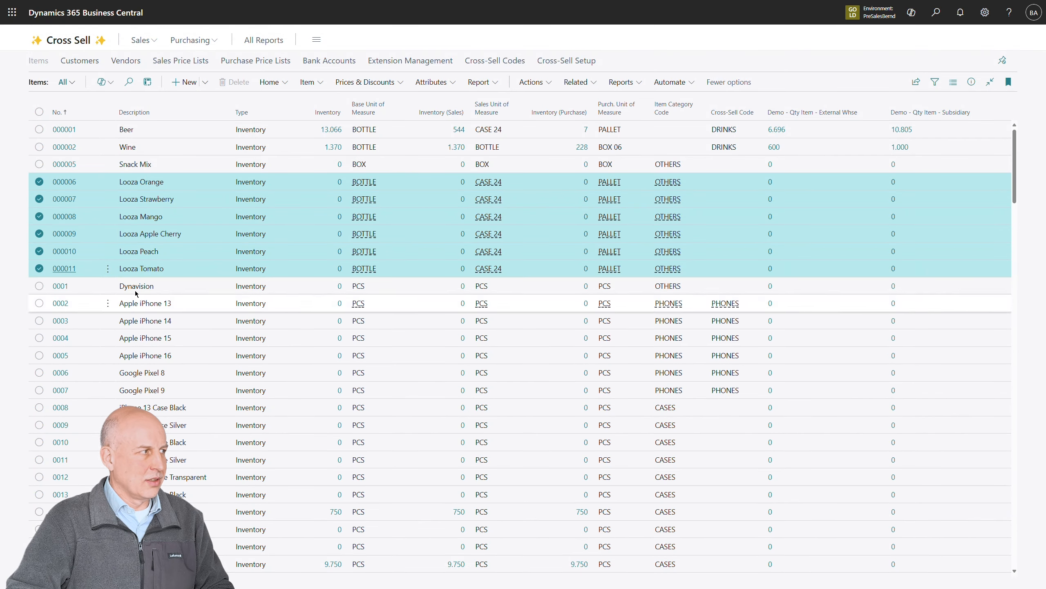
Check the item attributes on the Looza Mango item card and return to the item list
left_click(65, 218)
left_click(65, 218)
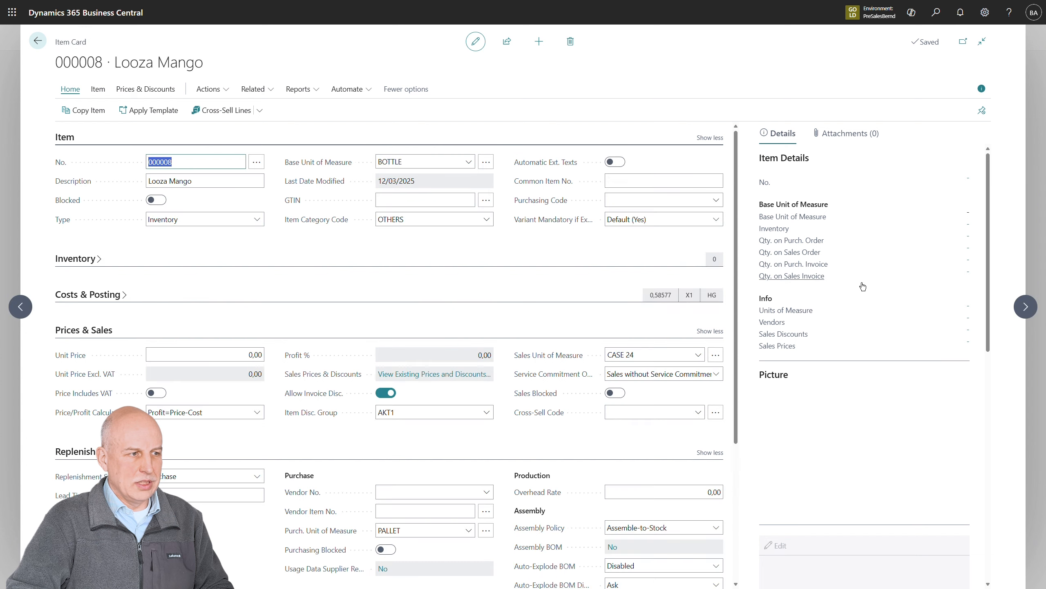
scroll(873, 286, "down", 5)
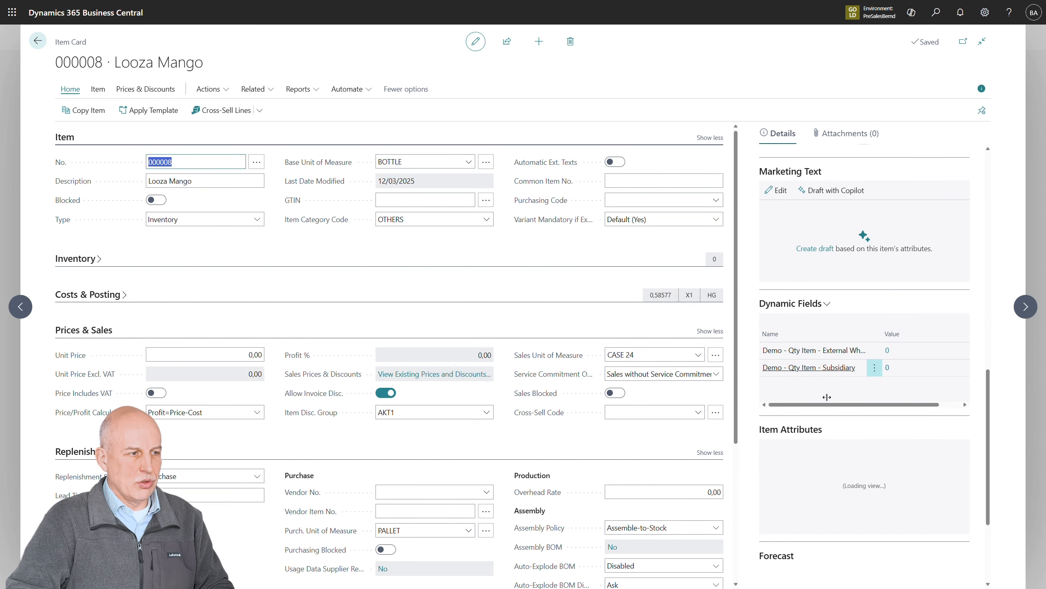
scroll(828, 396, "down", 3)
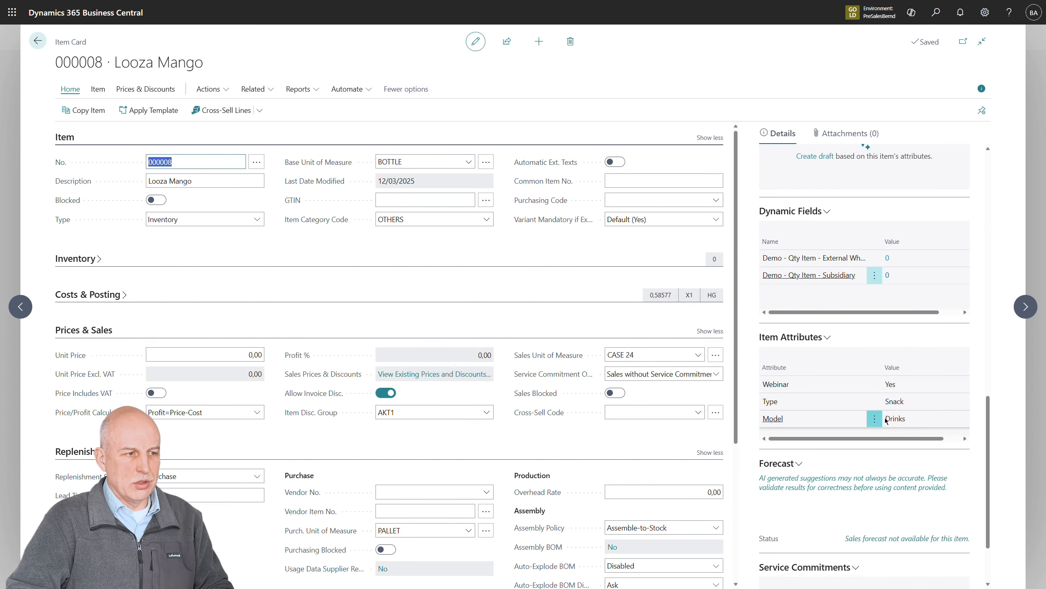
key("Escape")
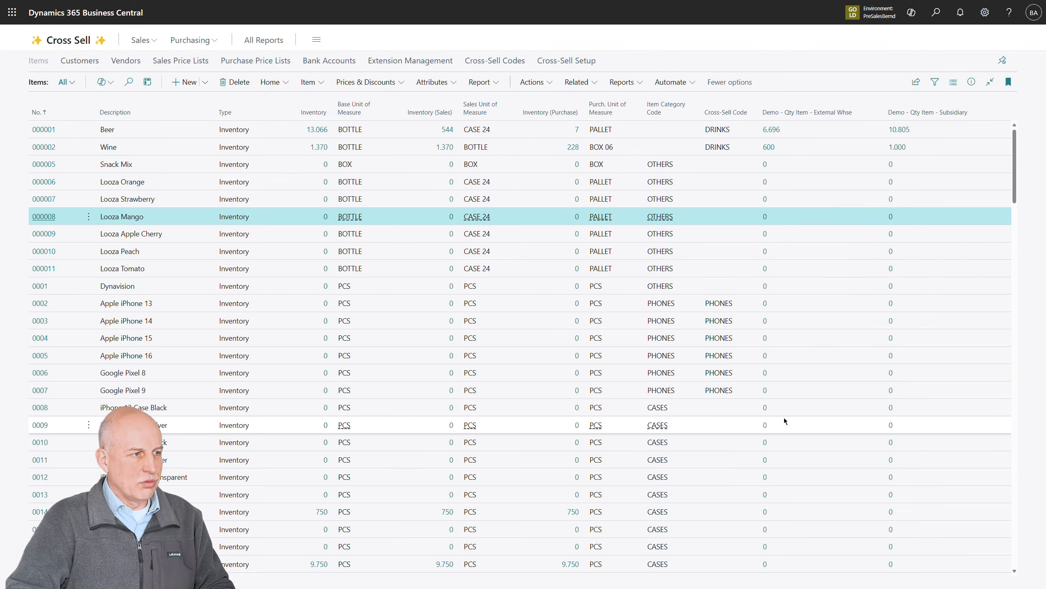